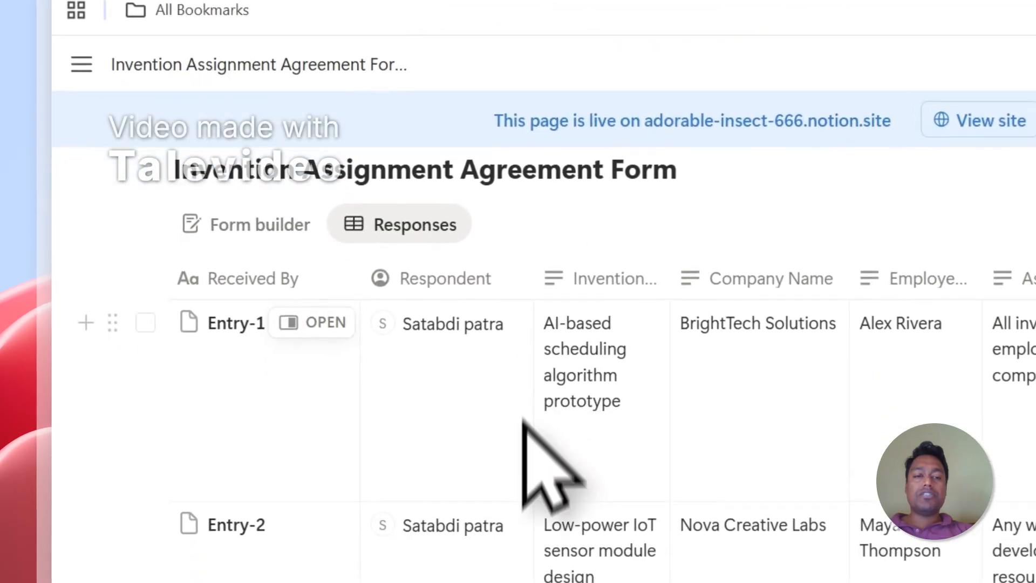
Select the Entry-1 and Entry-2 rows in the form's responses table and clear the selection again
scroll(309, 468, down, 2)
click(138, 105)
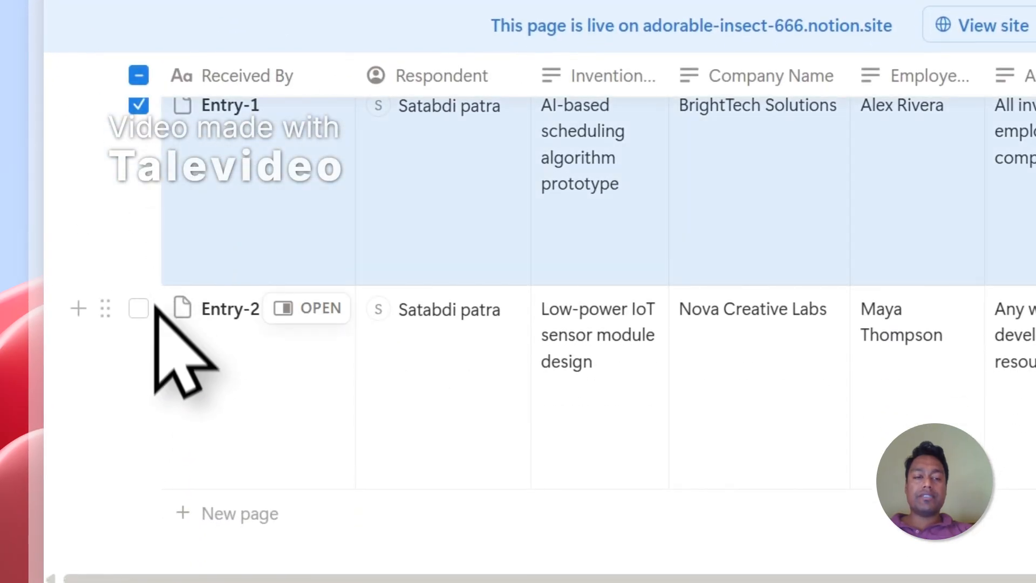
click(139, 309)
scroll(185, 371, up, 2)
click(140, 186)
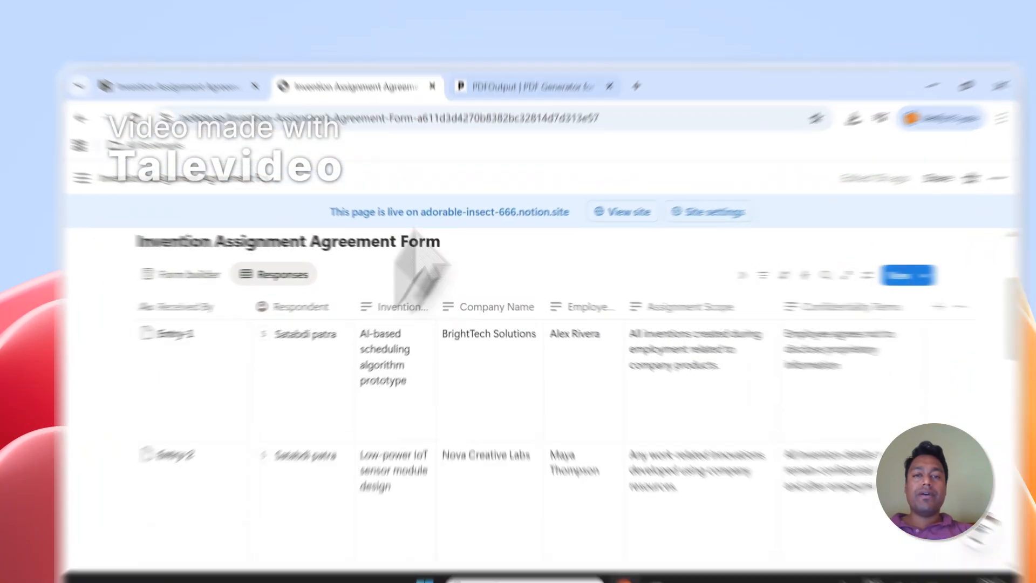
Switch to the PDFOutput site and read its headline about generating PDFs from Google Docs using a Notion Database
click(507, 78)
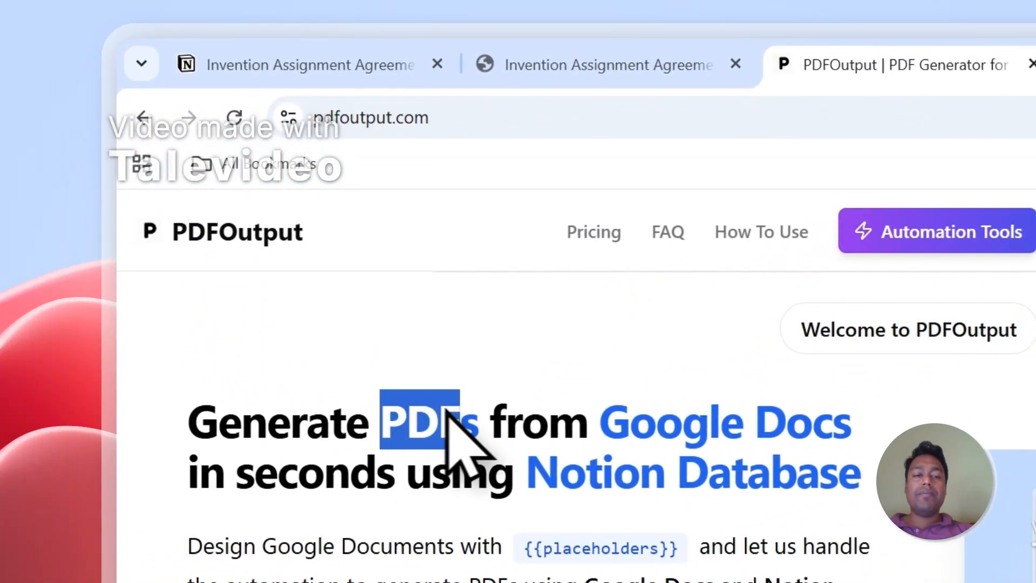
drag(601, 423, 868, 424)
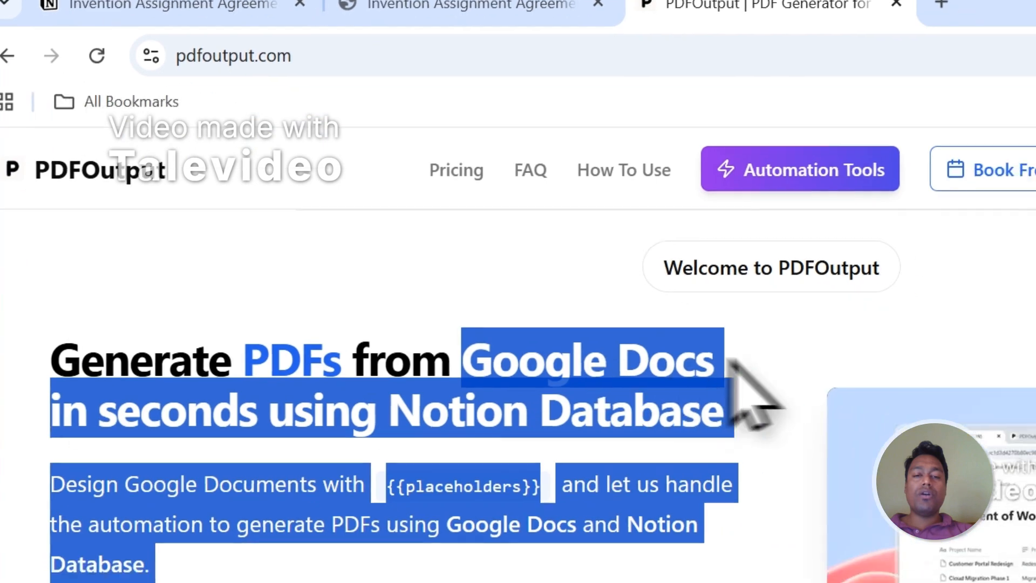
drag(527, 474, 859, 476)
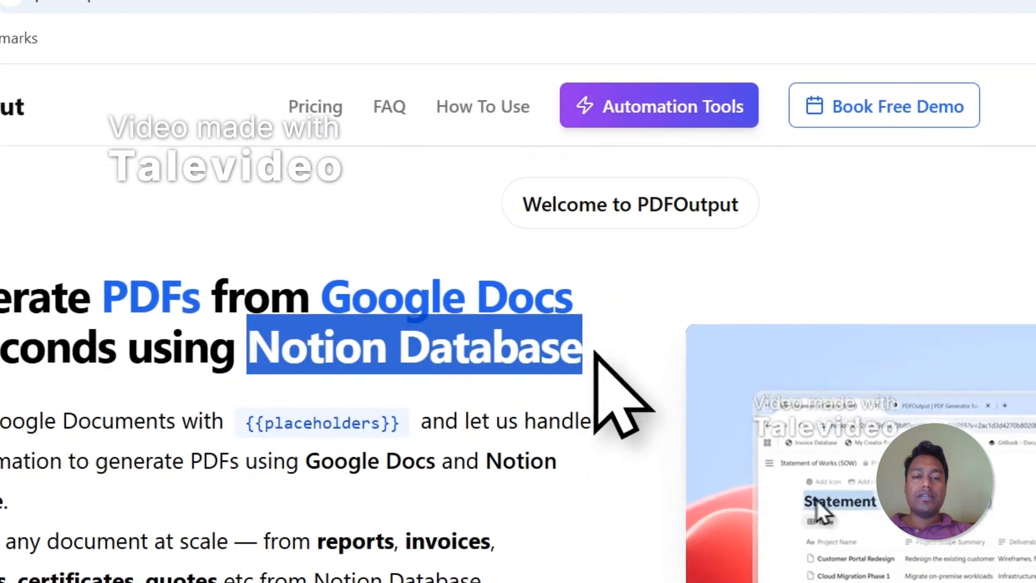
drag(324, 294, 543, 287)
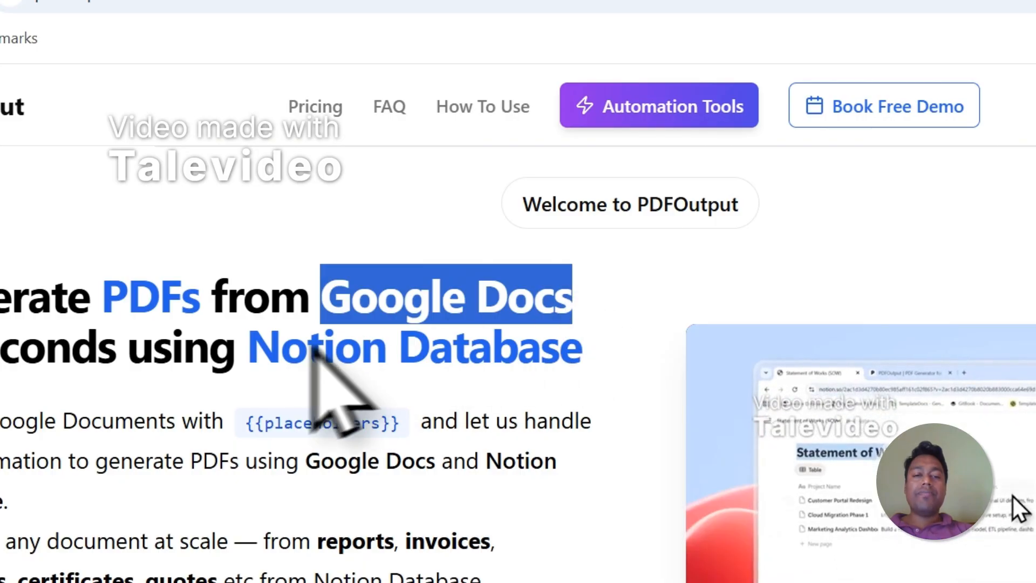
click(254, 352)
drag(252, 350, 508, 345)
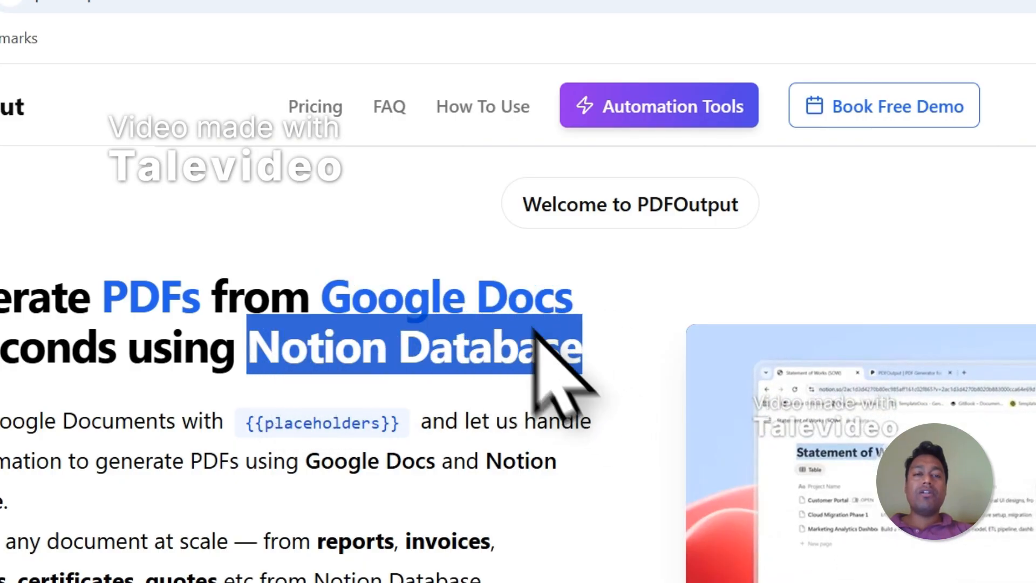
Check the Notion responses table and read the document types listed on the PDFOutput home page
click(438, 103)
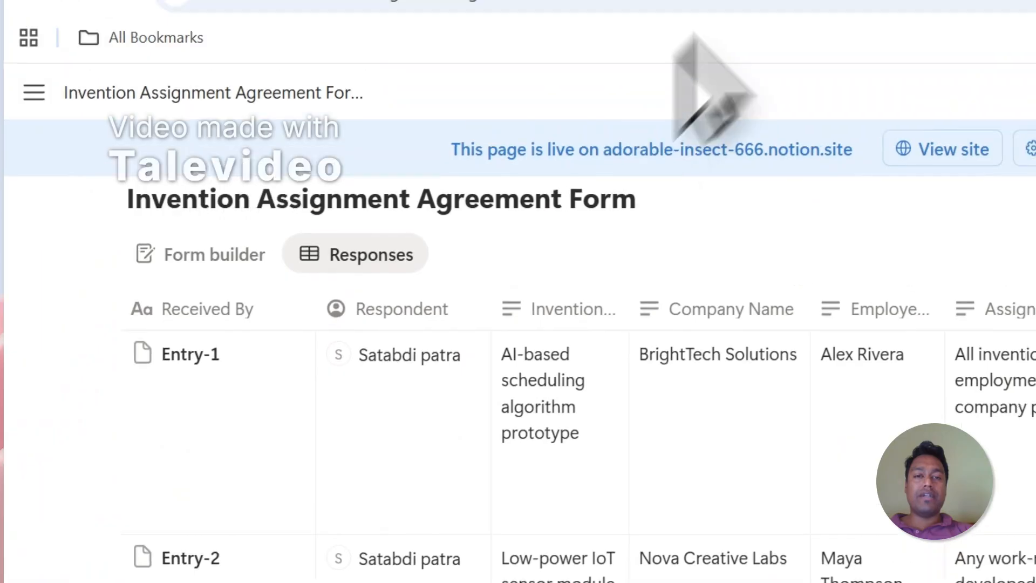
click(809, 3)
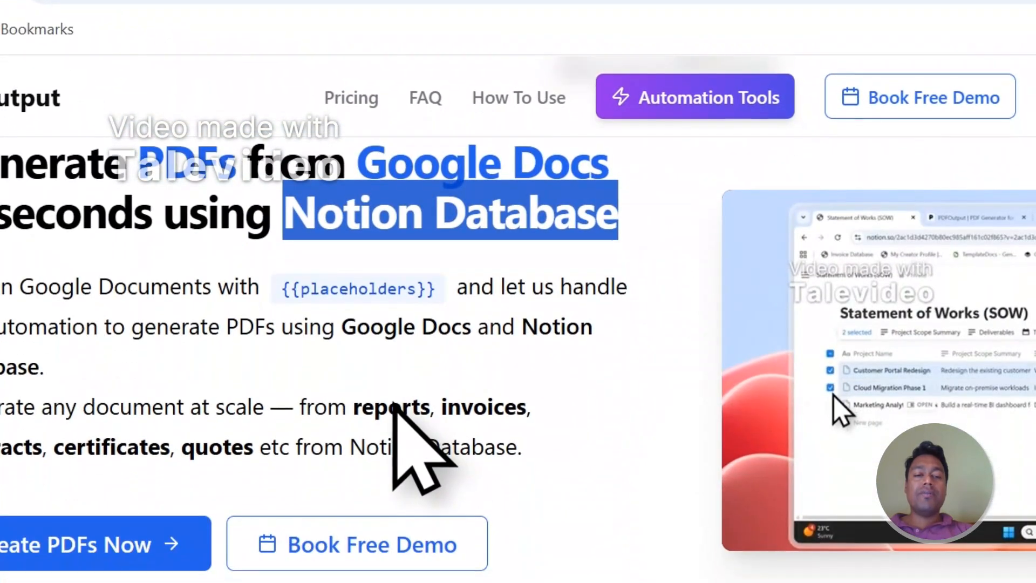
drag(357, 407, 516, 408)
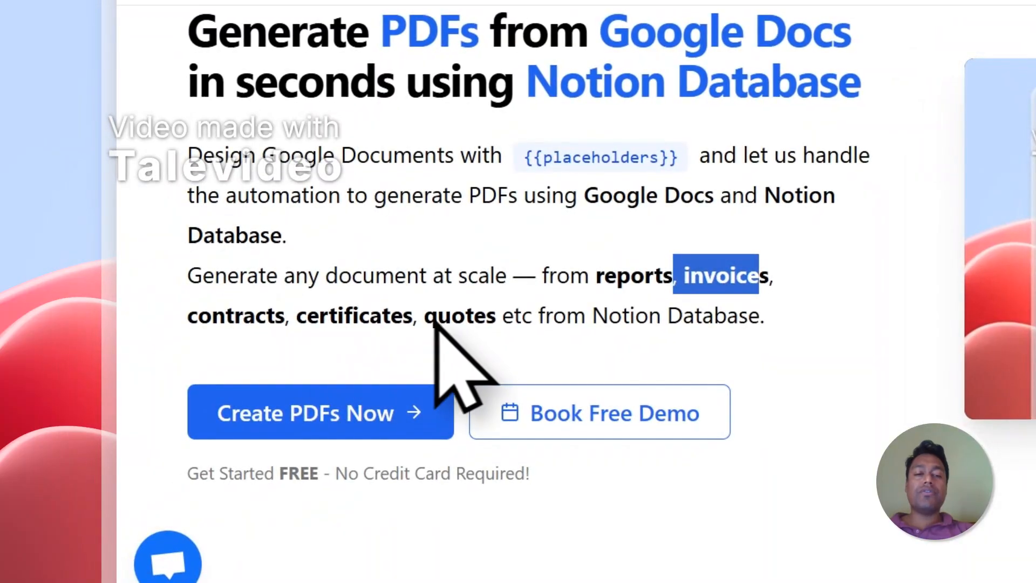
click(651, 306)
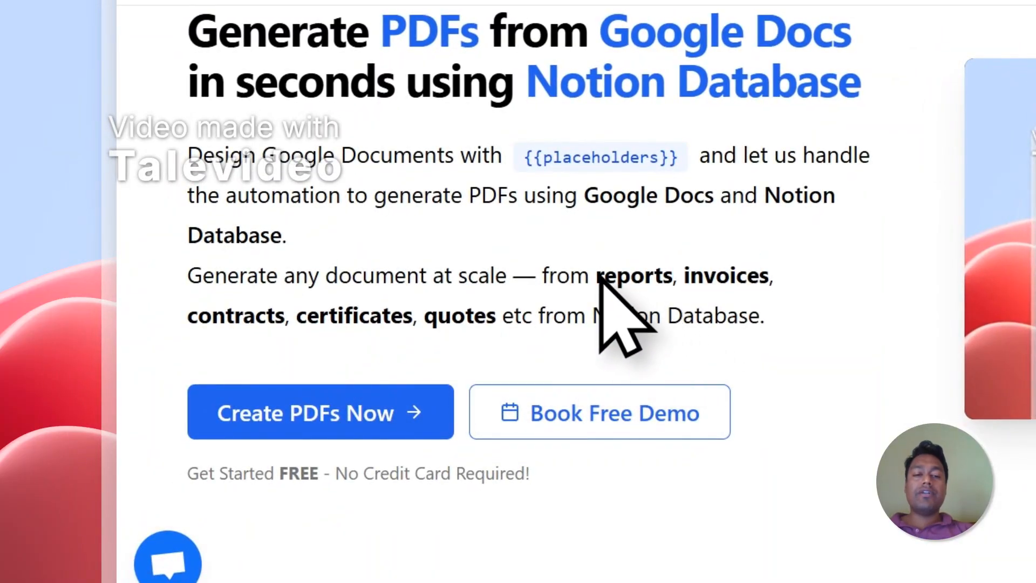
drag(597, 272, 541, 313)
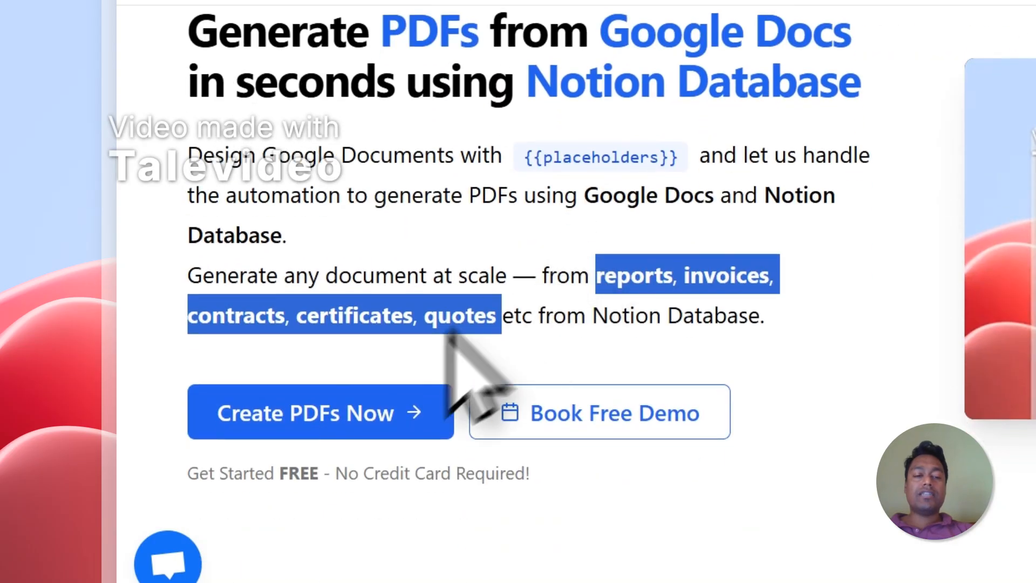
Start creating PDFs in PDFOutput and sign in with the chosen Google account
click(342, 407)
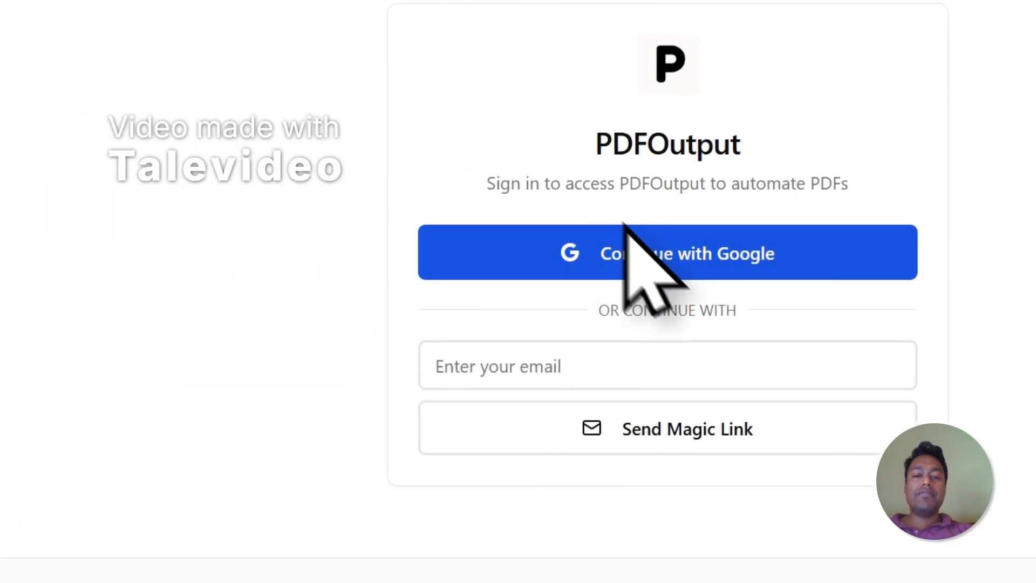
click(629, 248)
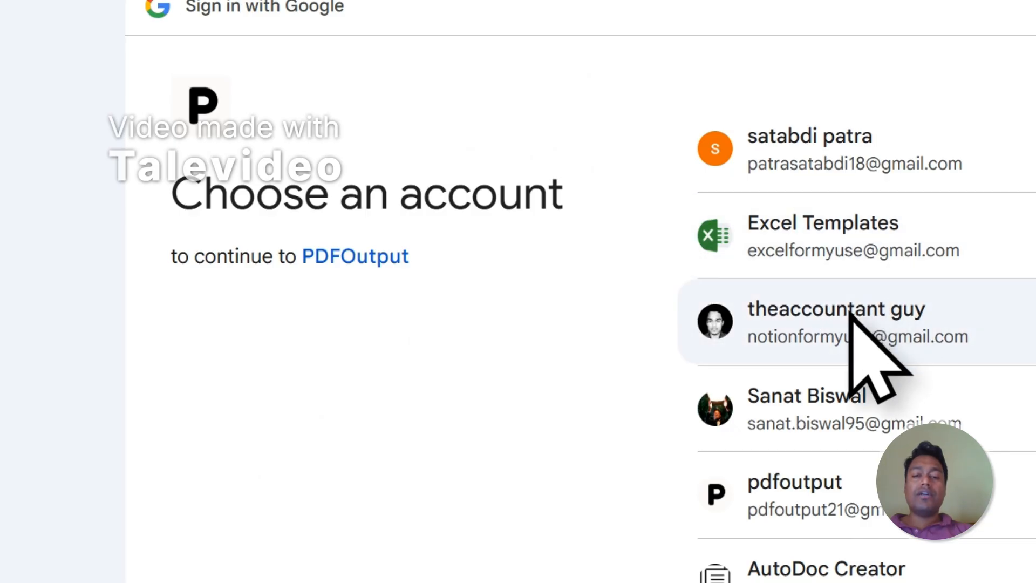
click(851, 315)
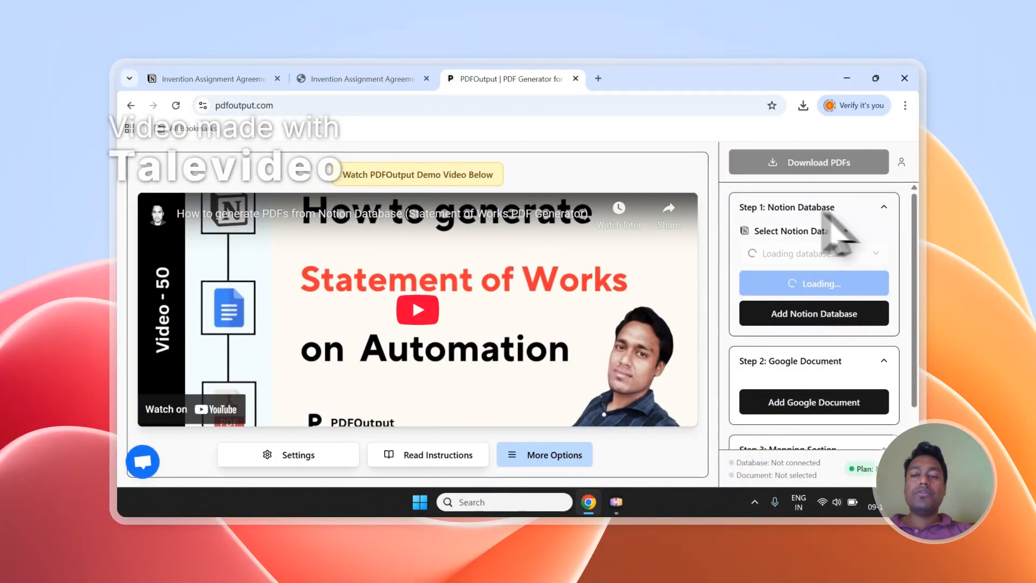
Check the title of the Invention Assignment Agreement Form page in Notion and return to PDFOutput
click(361, 79)
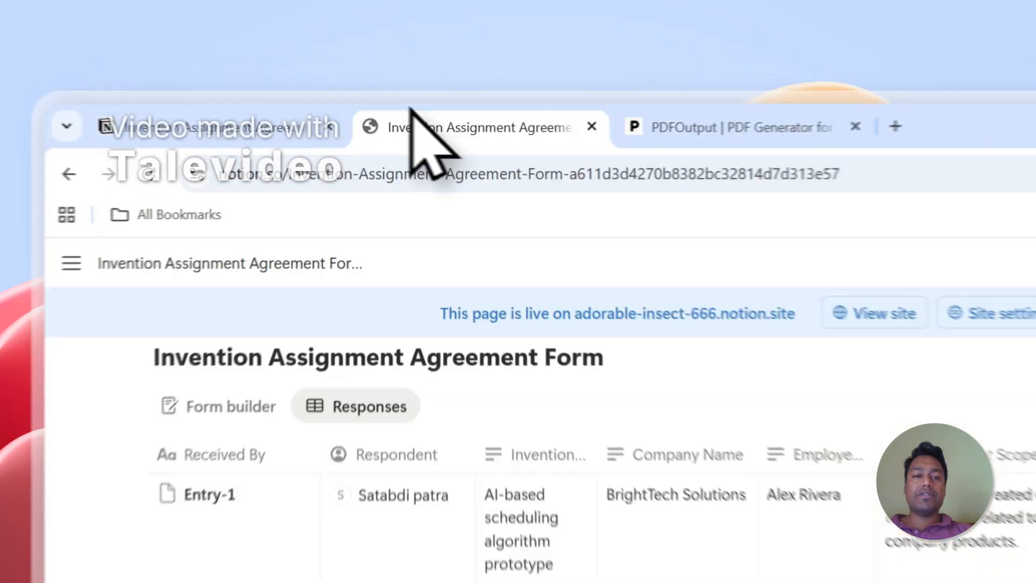
scroll(520, 416, up, 2)
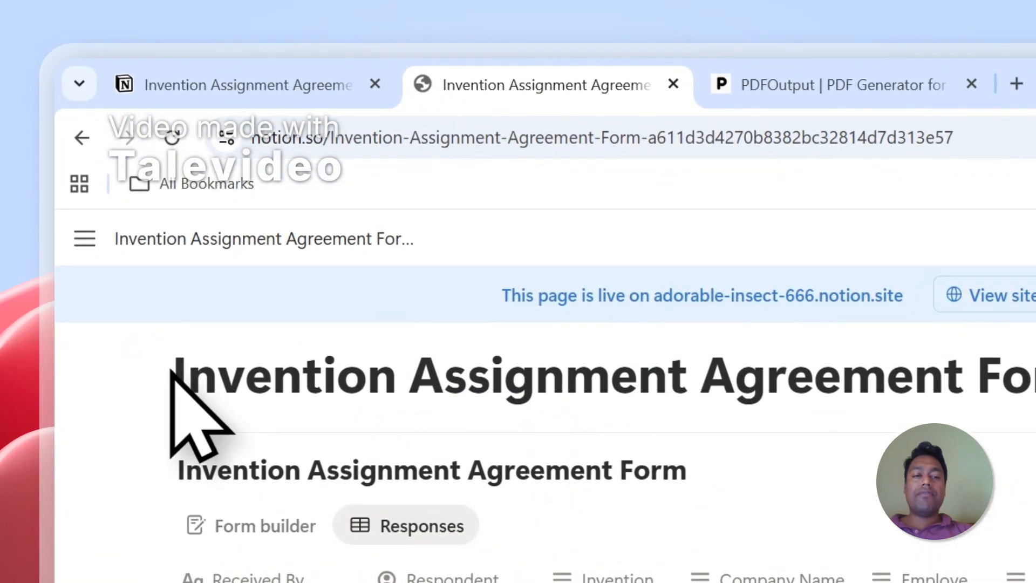
drag(171, 372, 1035, 448)
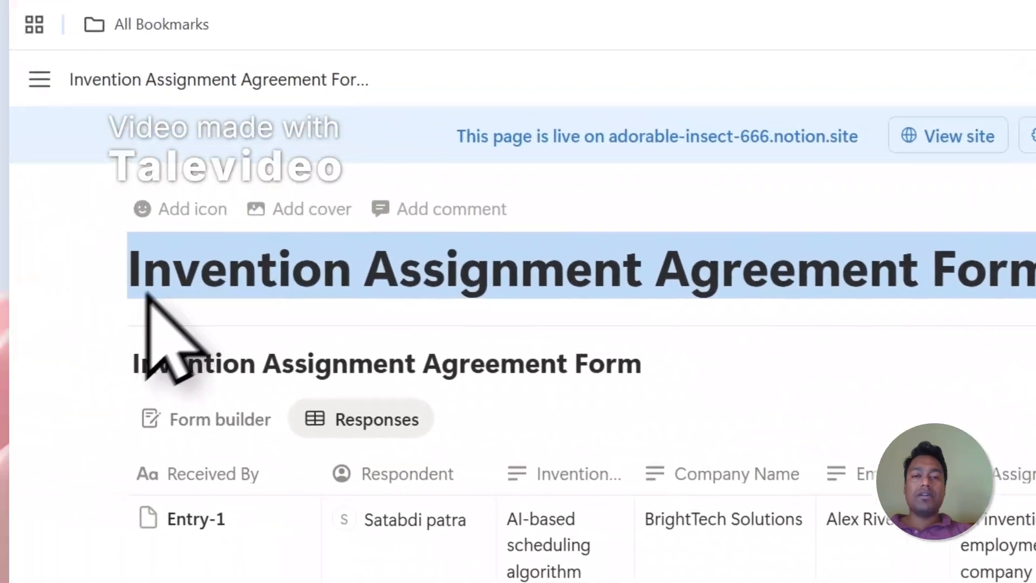
click(718, 101)
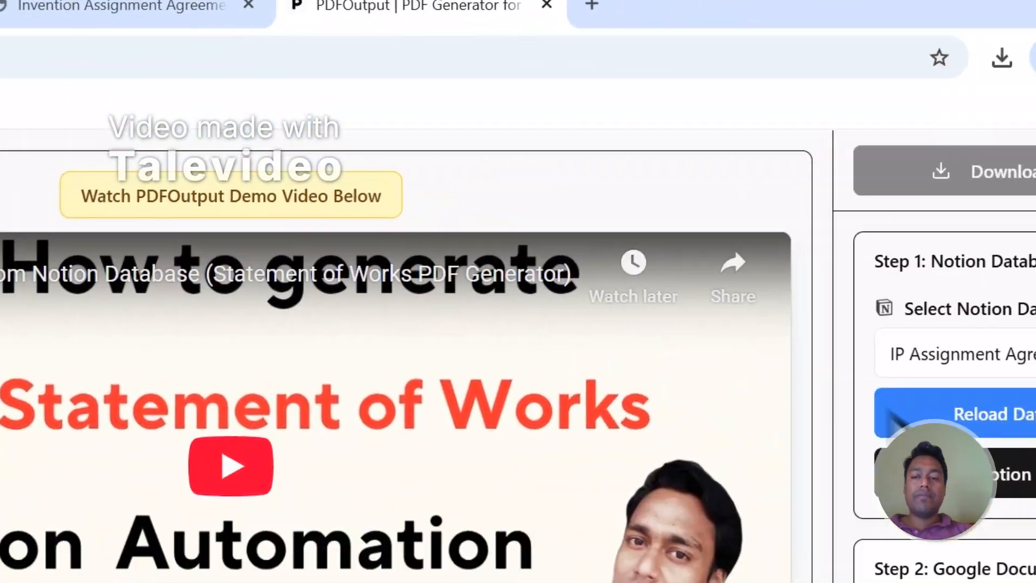
Review the Google Document step, the Mapping Section and the Notion property list in PDFOutput
scroll(665, 295, down, 5)
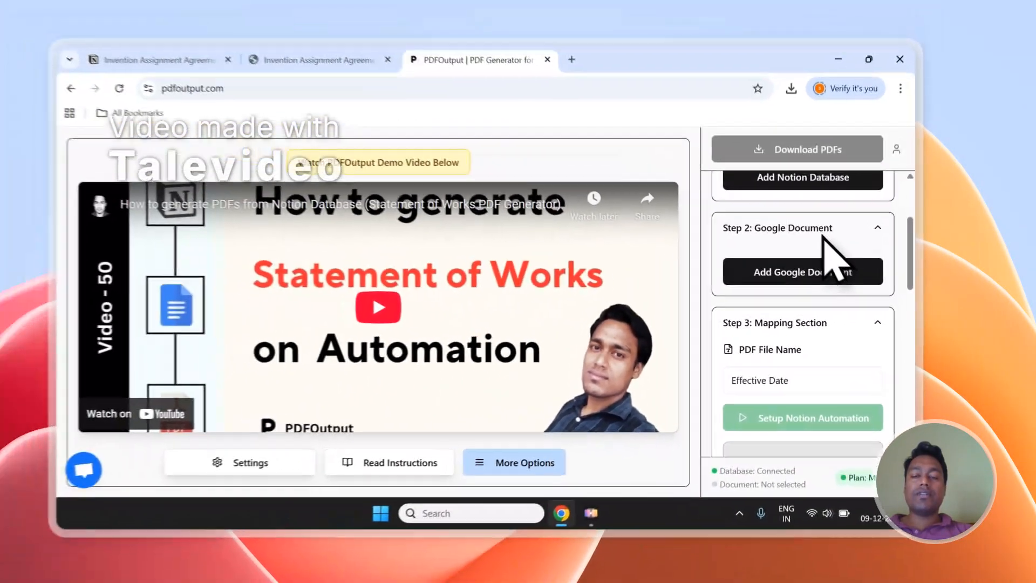
scroll(816, 259, up, 1)
scroll(816, 286, down, 3)
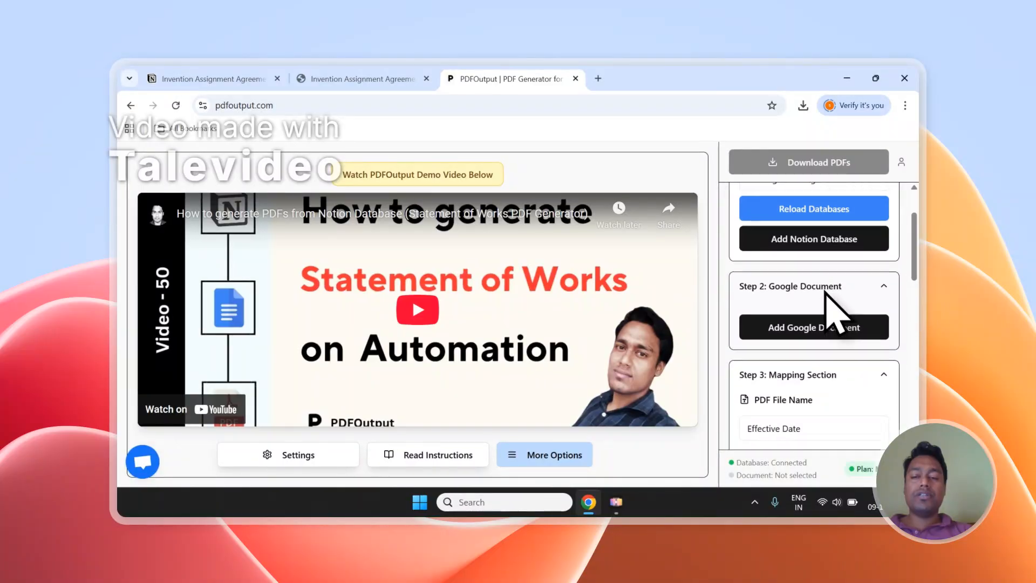
scroll(825, 294, down, 5)
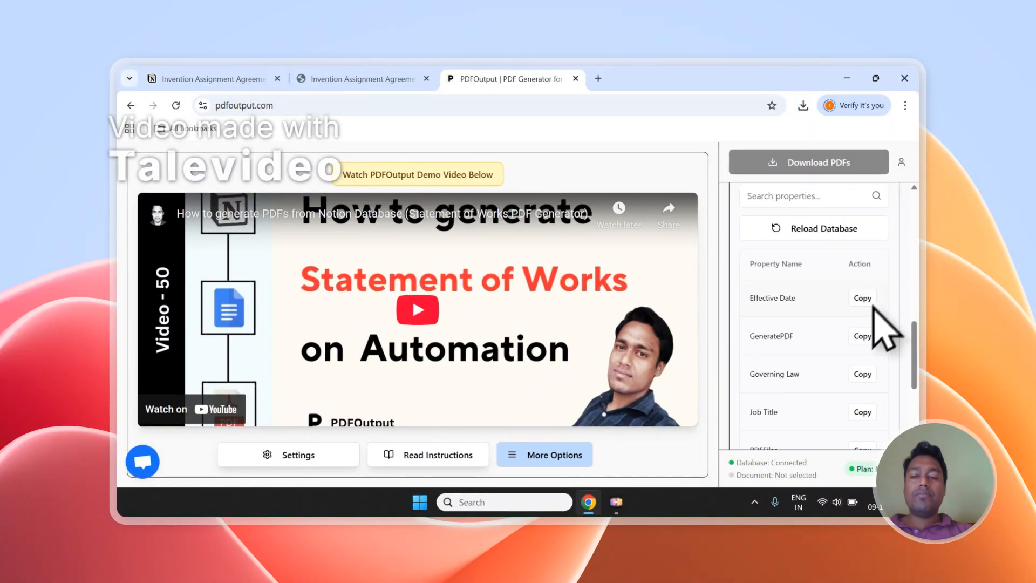
scroll(868, 319, down, 3)
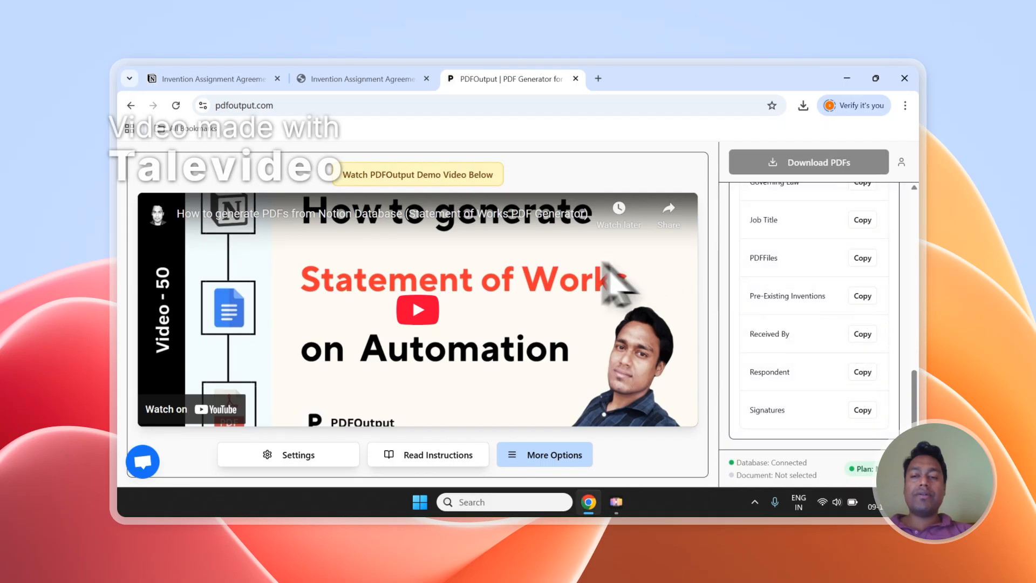
scroll(918, 310, up, 10)
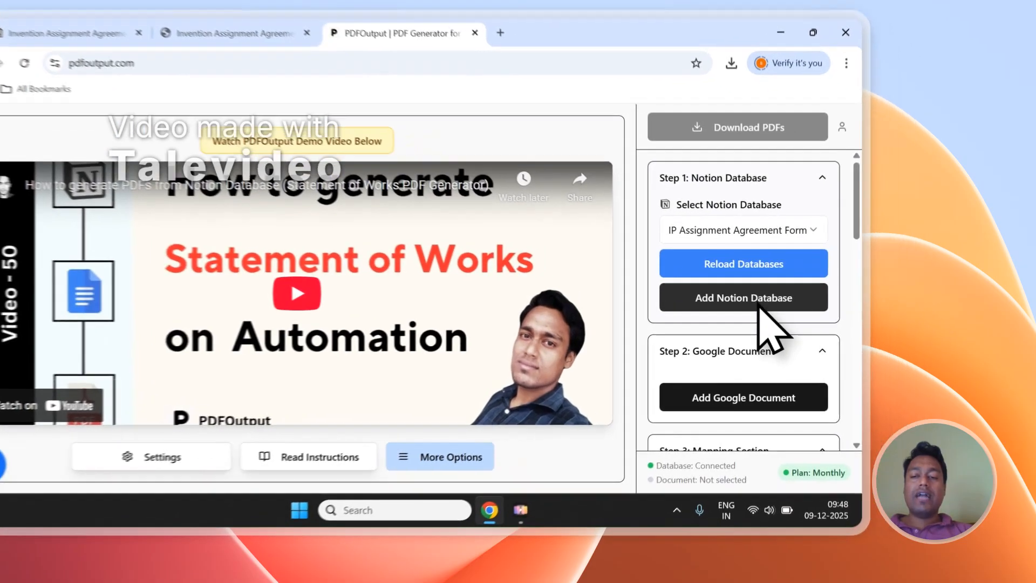
Start adding a Notion database in PDFOutput and copy the title "Invention Assignment Agreement Form" from its Notion page
click(831, 317)
click(377, 79)
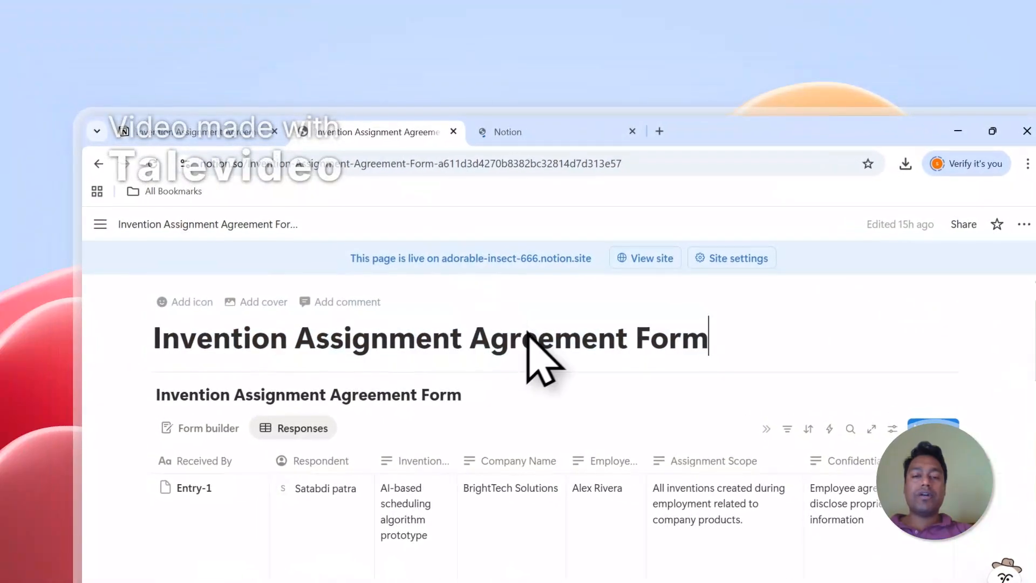
click(514, 334)
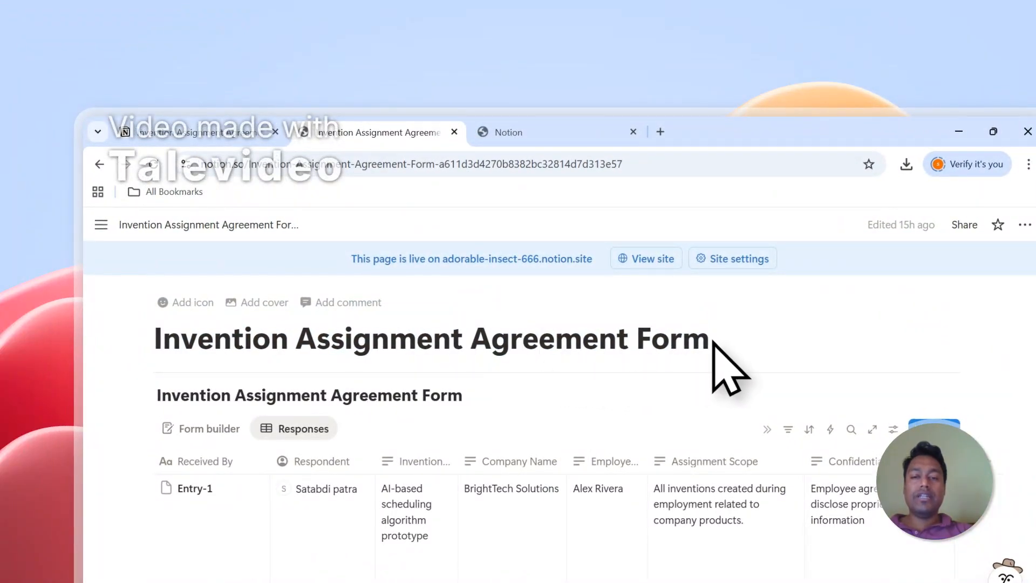
drag(699, 346, 303, 351)
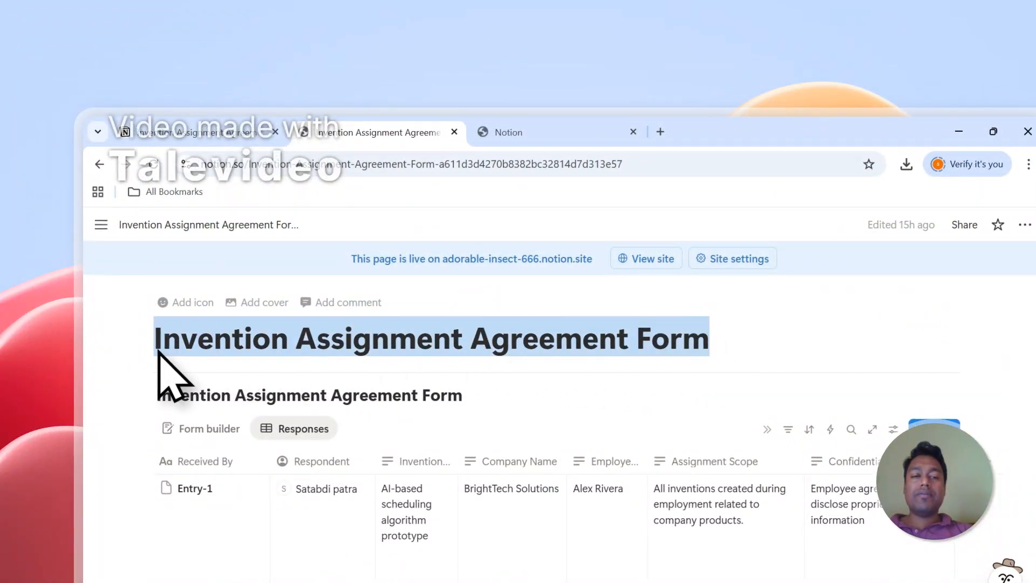
right_click(194, 352)
click(219, 340)
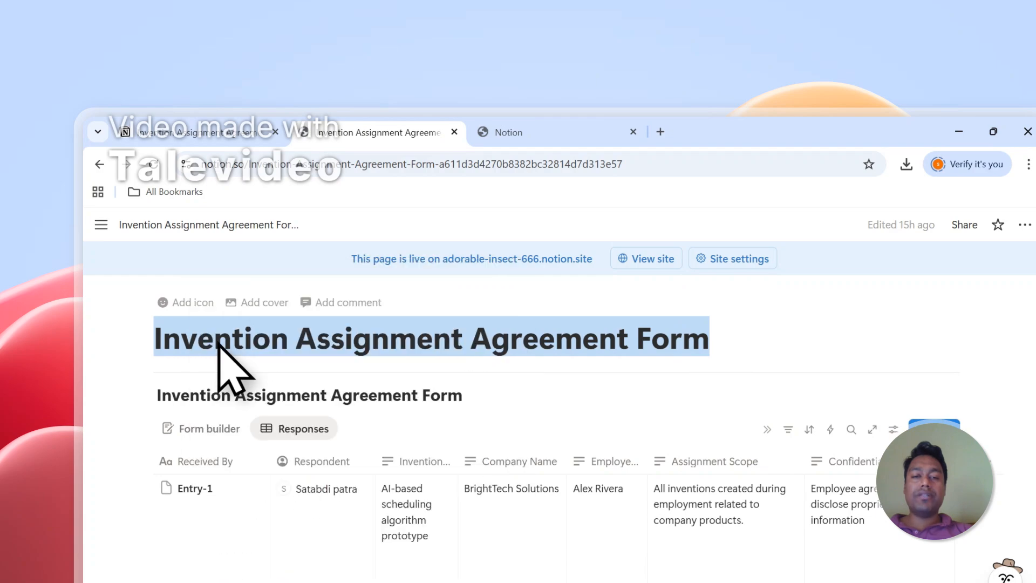
Continue PDFOutput's Notion authorization to page selection, search for "Invention Assignment Agreement Form", and add the database with that name
click(527, 122)
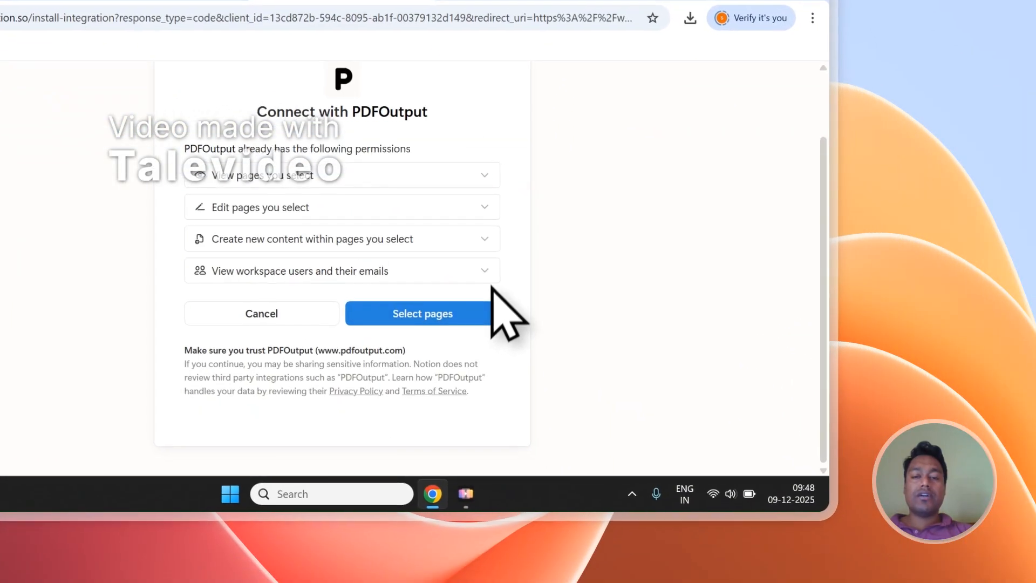
click(454, 317)
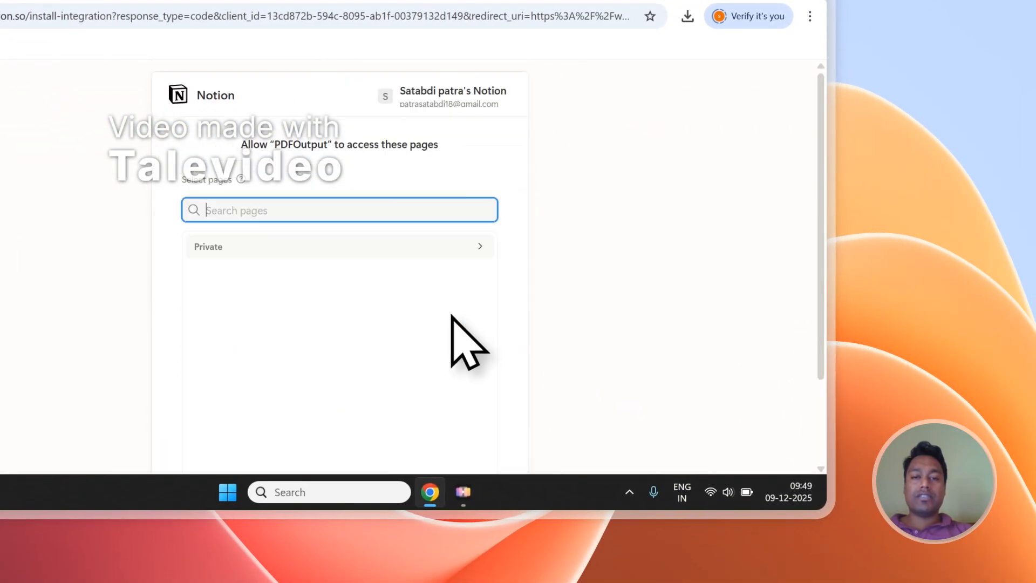
right_click(218, 212)
click(253, 302)
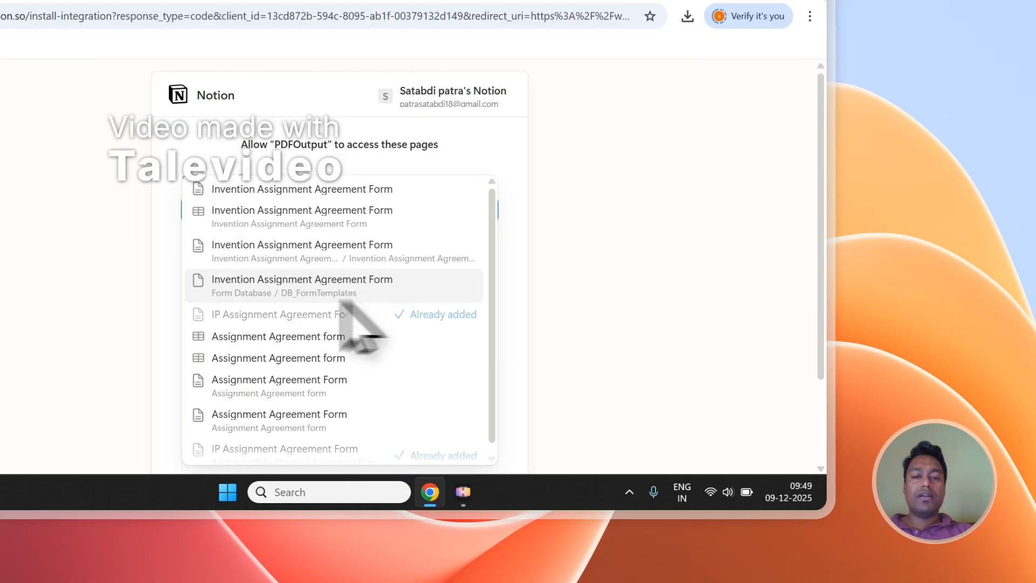
click(270, 211)
click(448, 155)
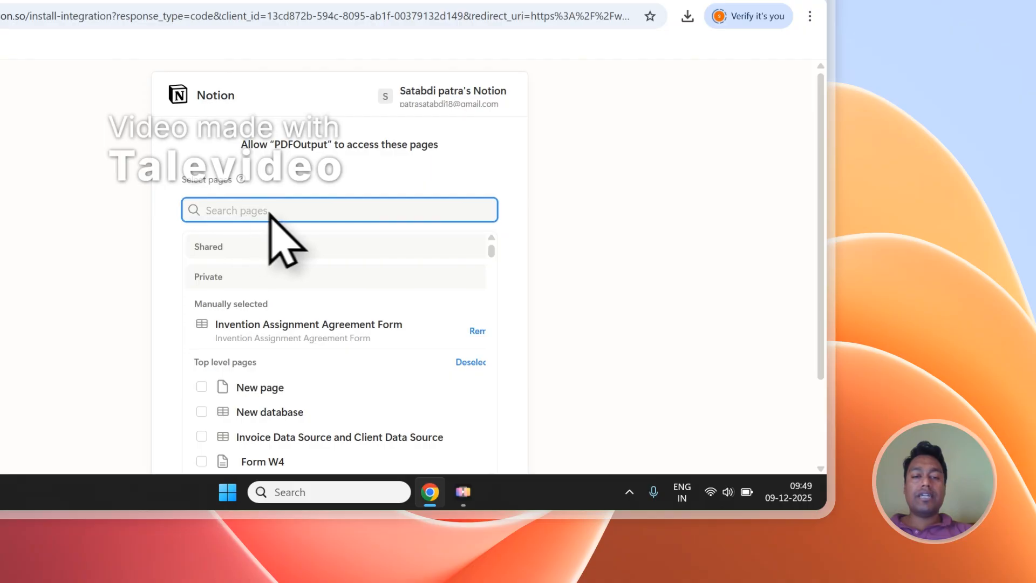
Look over the selectable pages for PDFOutput access and compare the selection with the form page in Notion
scroll(254, 209, down, 3)
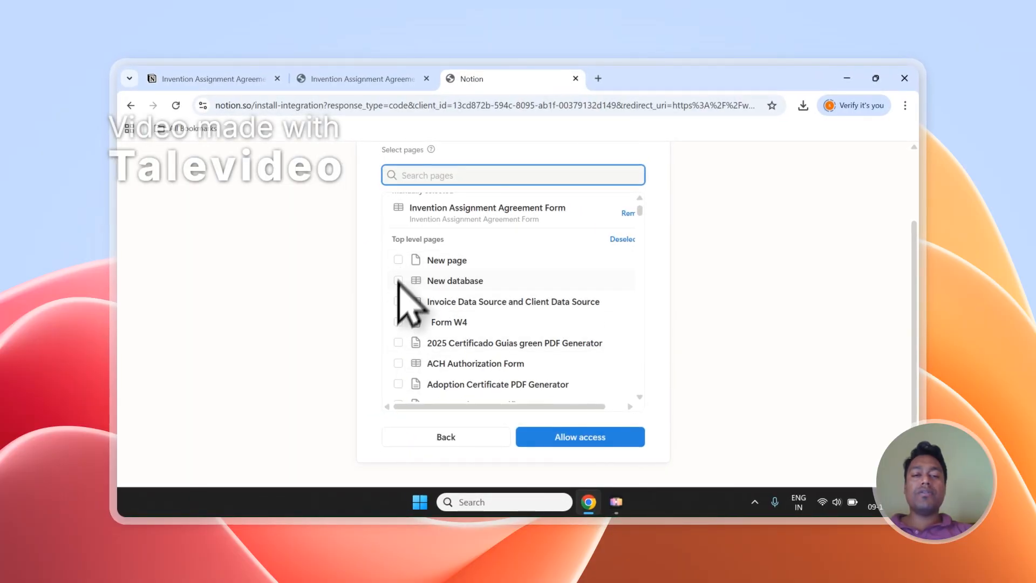
scroll(410, 292, up, 1)
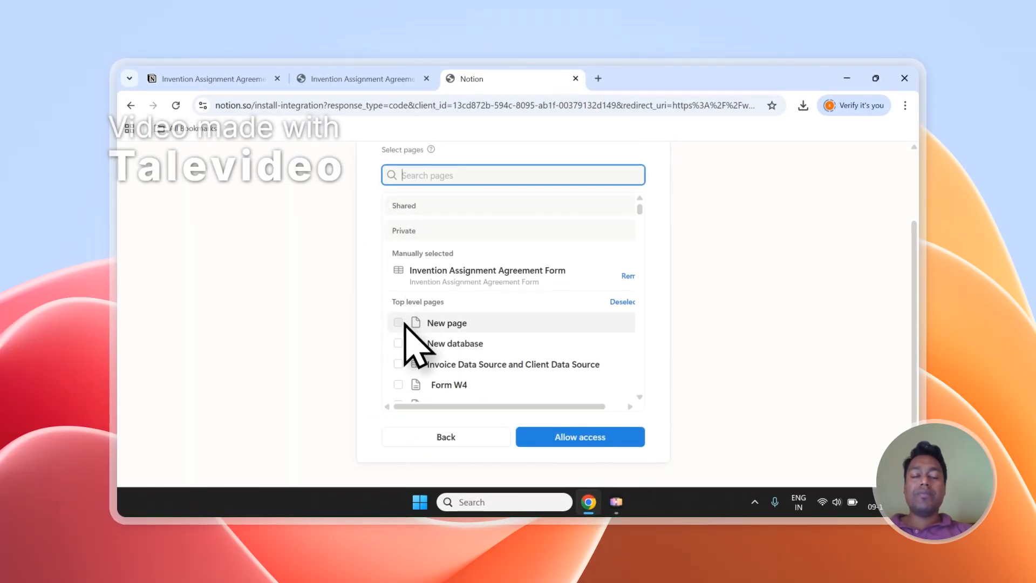
click(356, 79)
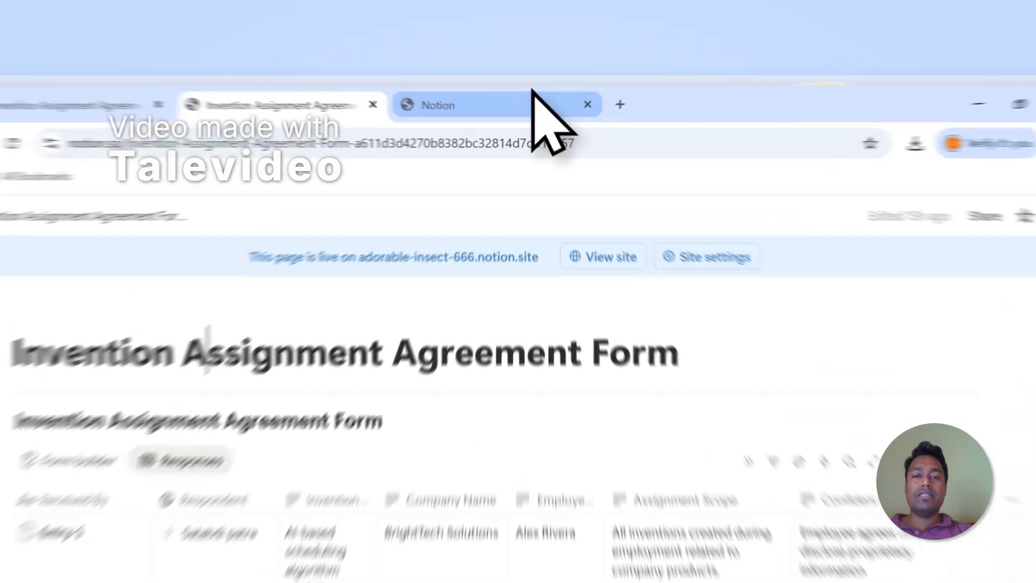
Return to the Notion authorization page and allow PDFOutput access to the selected Invention Assignment Agreement Form database
click(545, 80)
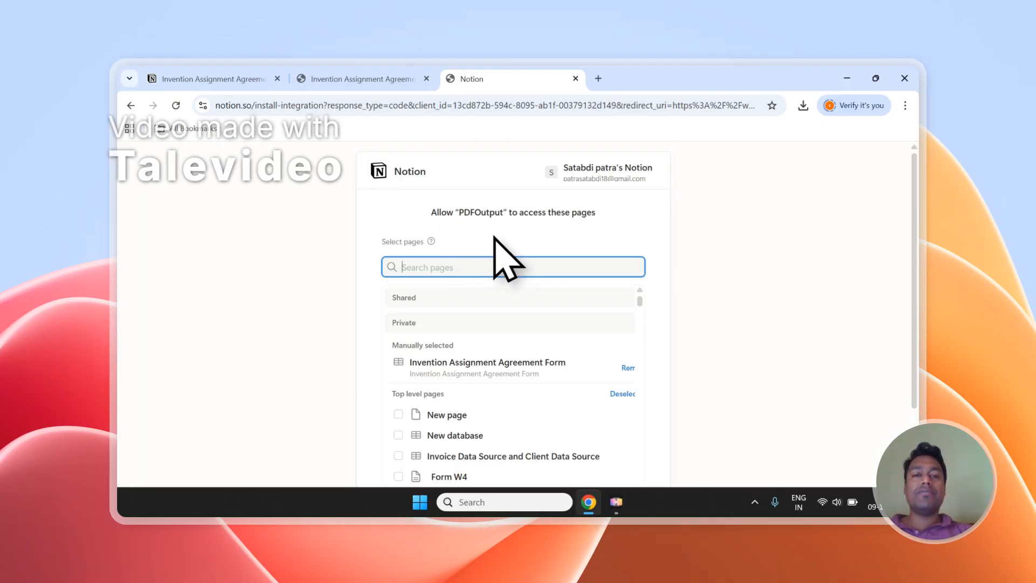
scroll(669, 276, down, 2)
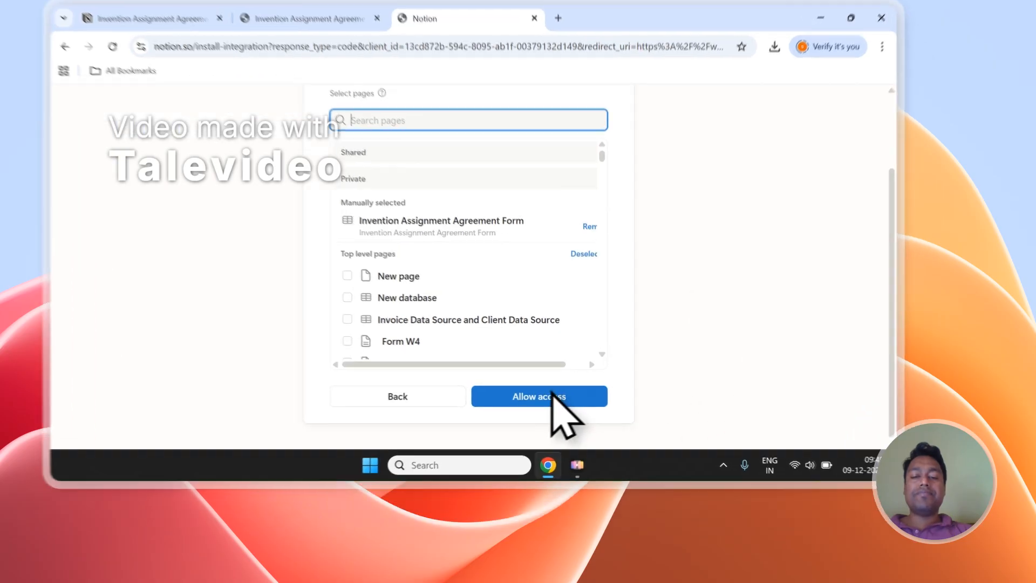
click(587, 438)
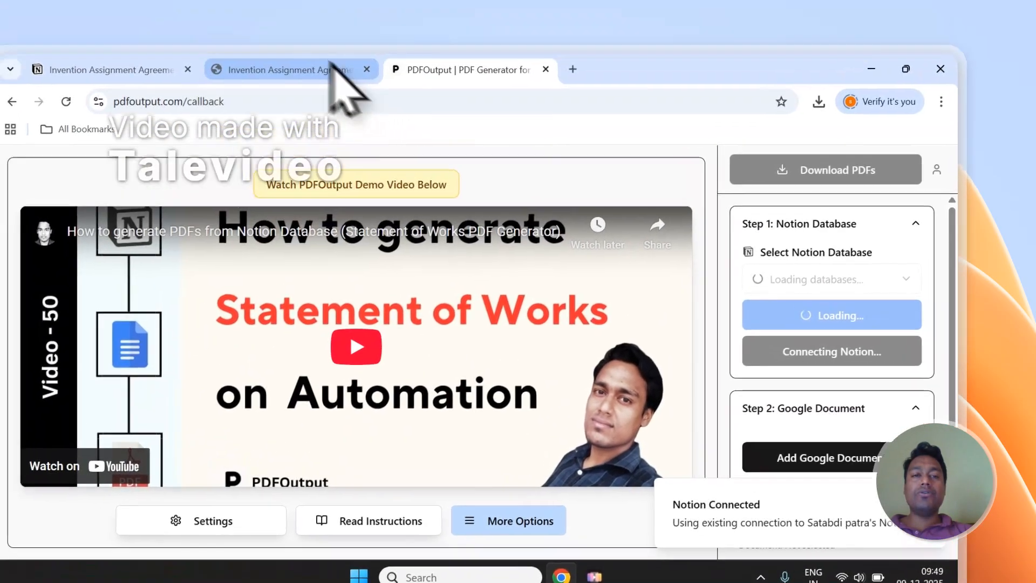
Check the form page in Notion, then reload PDFOutput's databases and select Invention Assignment Agreement Form as the Notion database
click(330, 65)
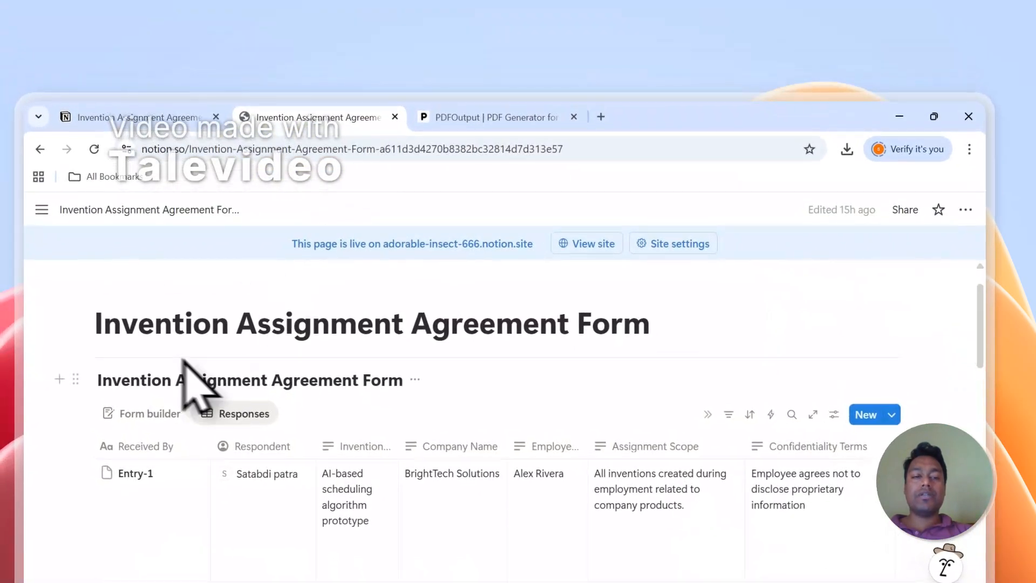
click(459, 108)
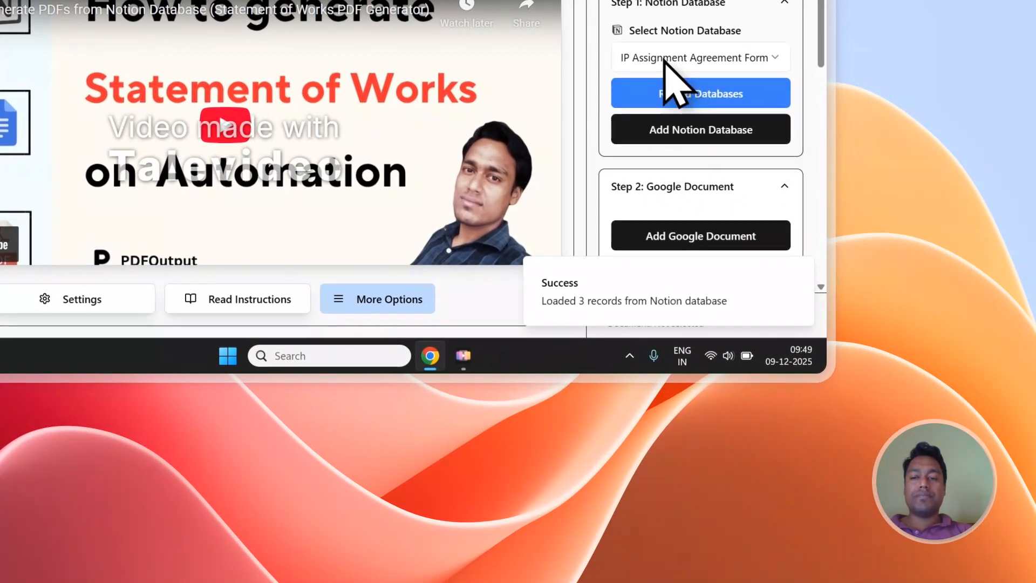
click(827, 328)
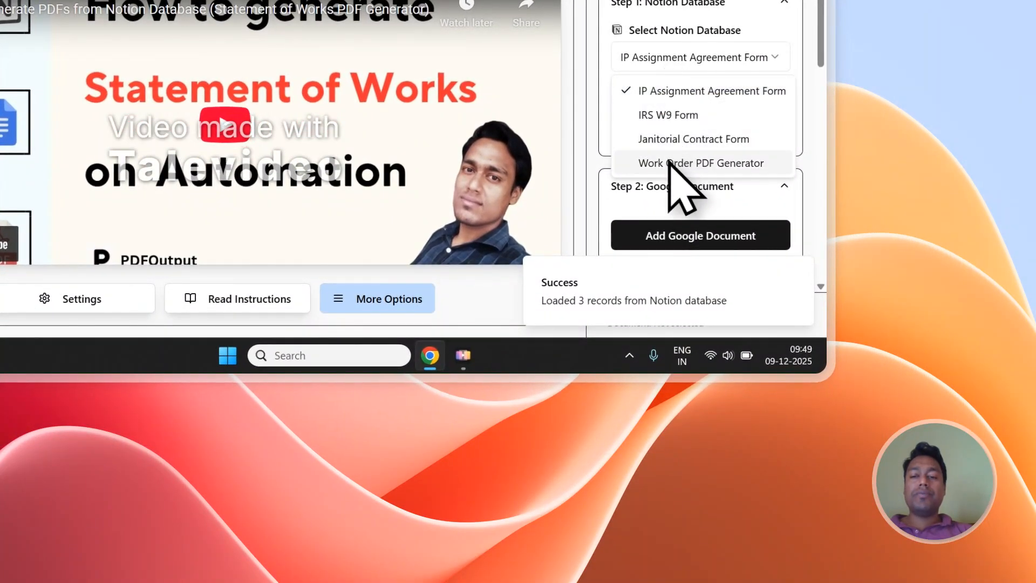
click(670, 91)
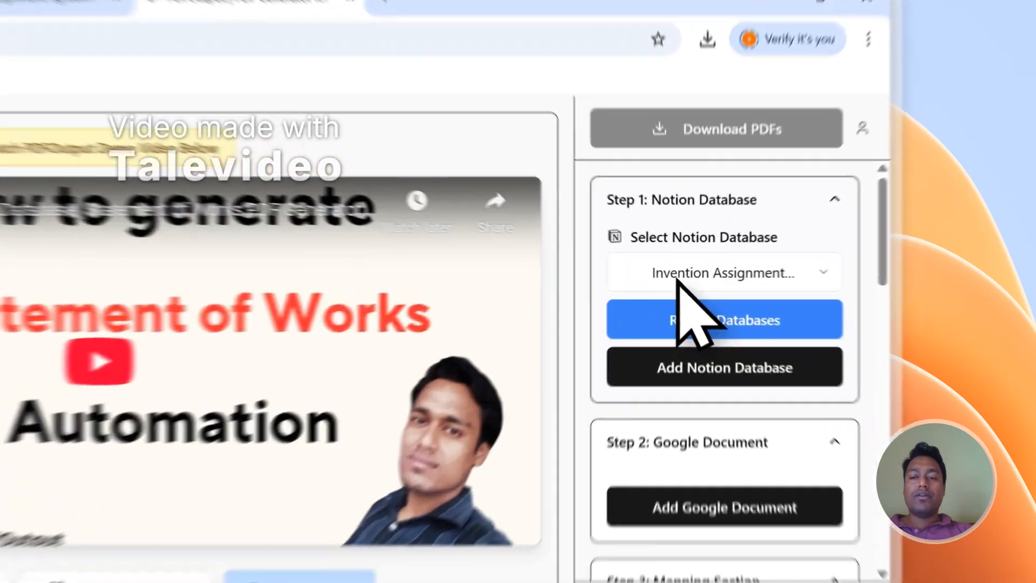
click(786, 253)
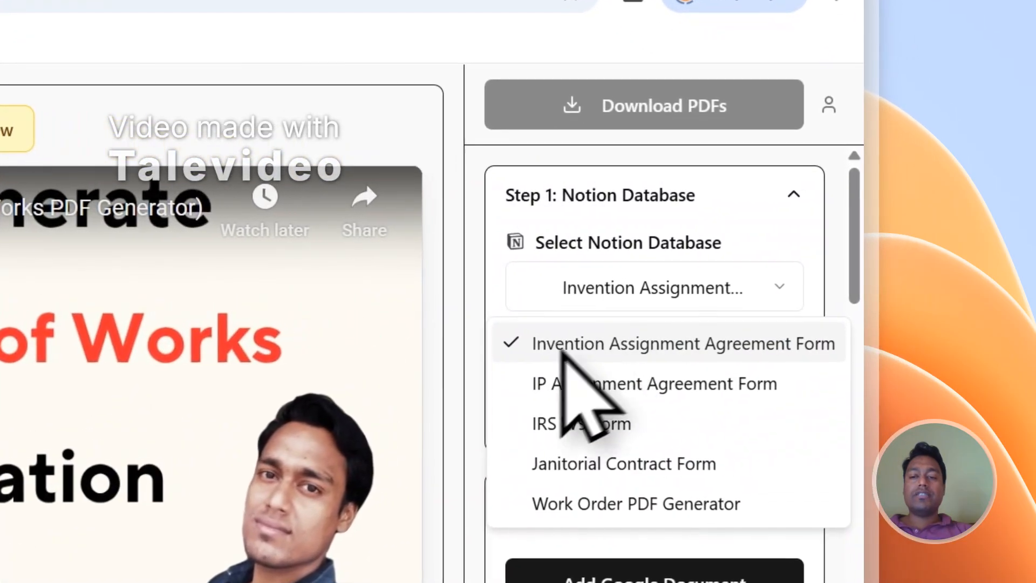
click(556, 348)
click(585, 305)
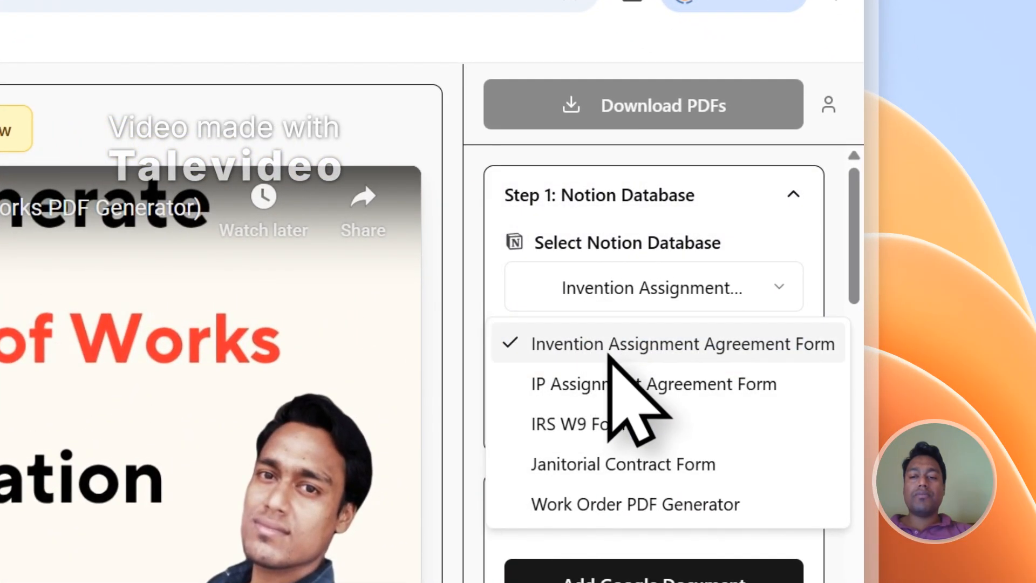
click(801, 226)
scroll(640, 283, down, 15)
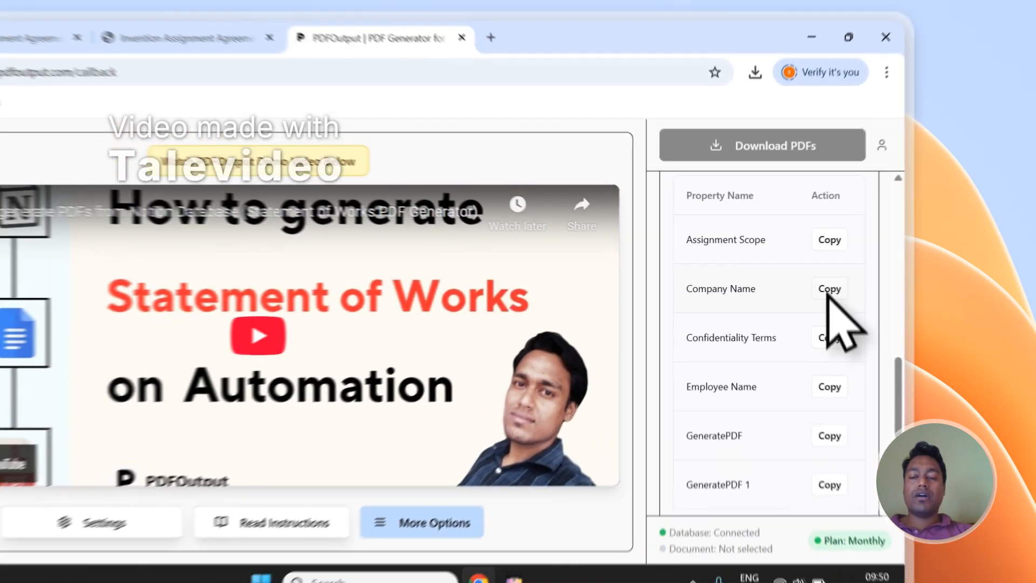
scroll(741, 377, down, 5)
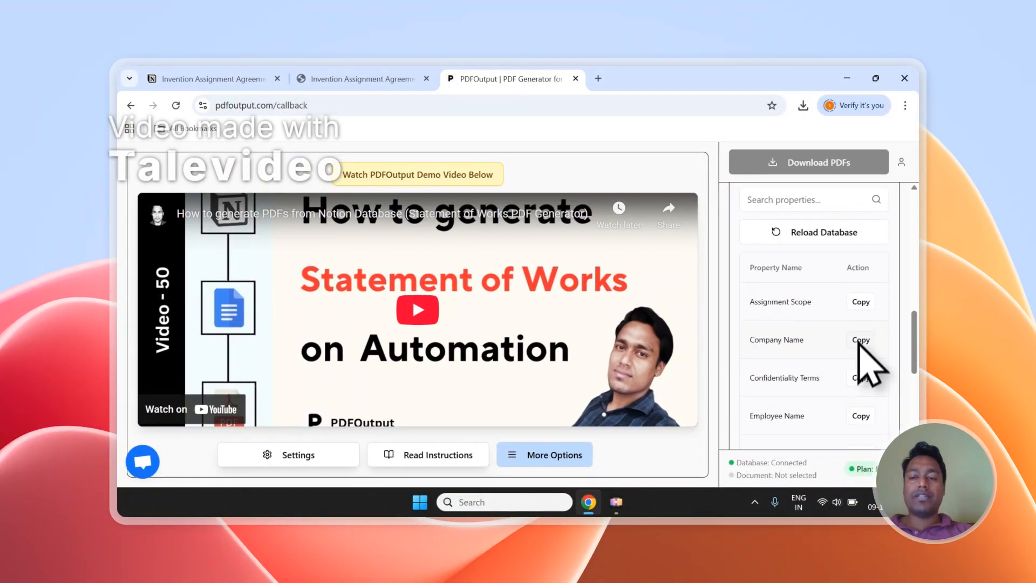
scroll(858, 342, up, 3)
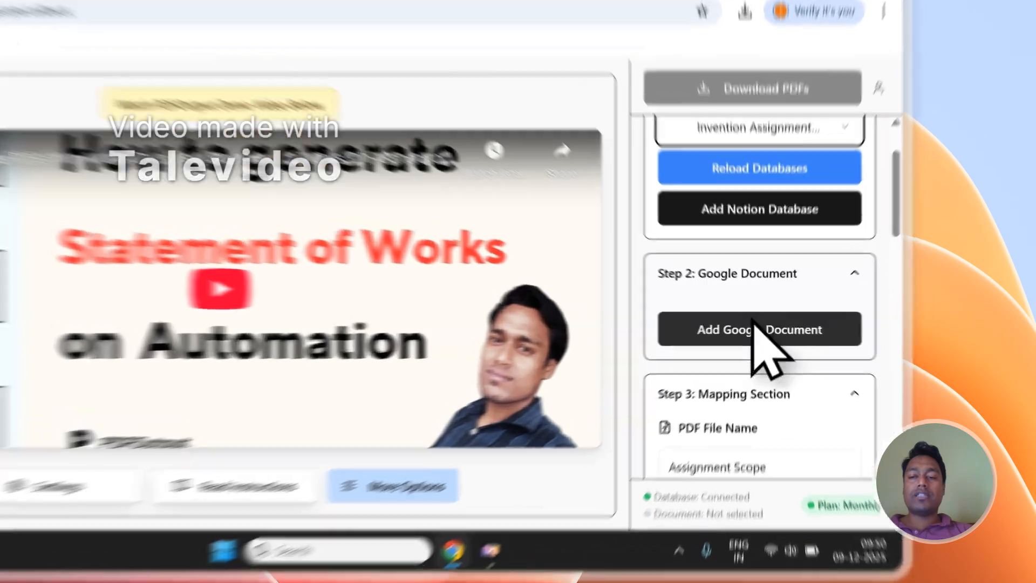
click(806, 338)
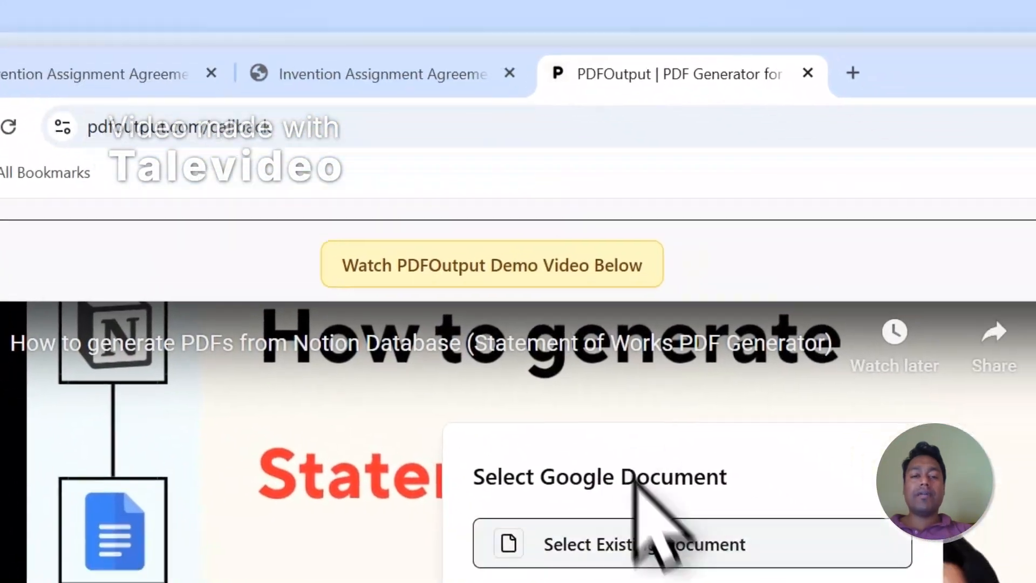
click(643, 543)
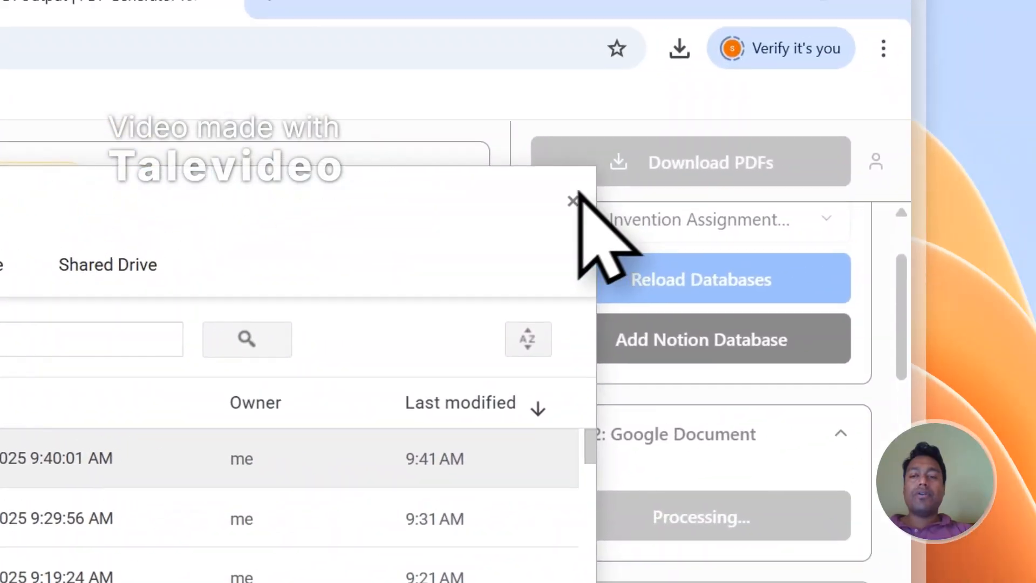
click(573, 201)
Add the recommended demo document as the Google Document and delete its introductory text above the Placeholders heading
click(659, 512)
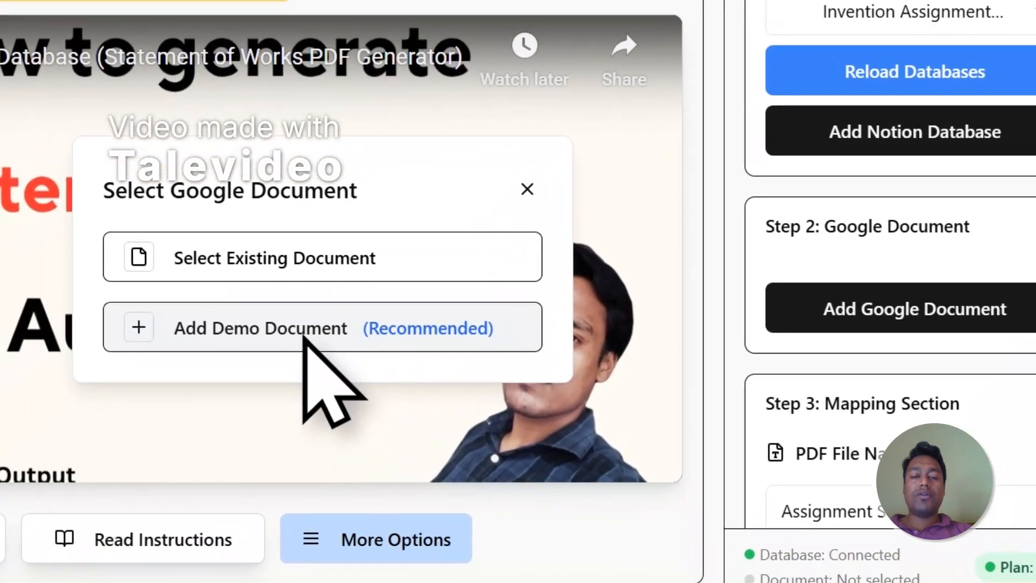
click(81, 515)
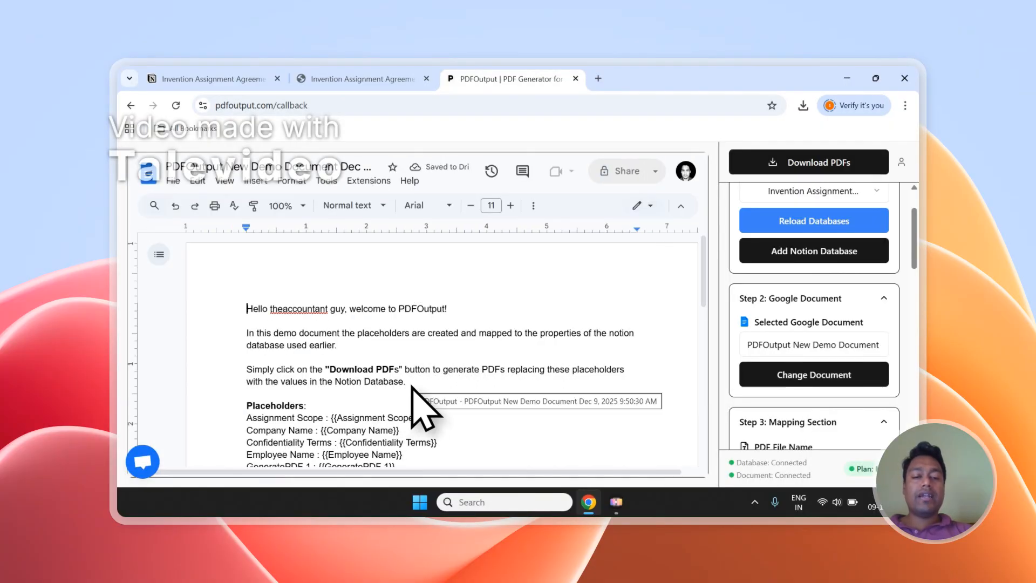
drag(409, 382, 233, 314)
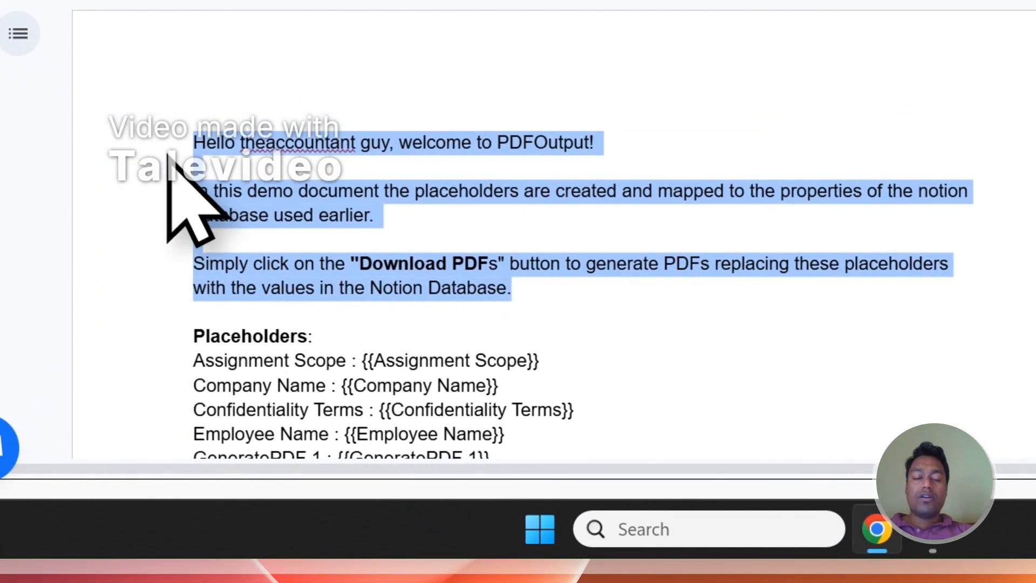
key(BackSpace)
key(BackSpace)
key(BackSpace)
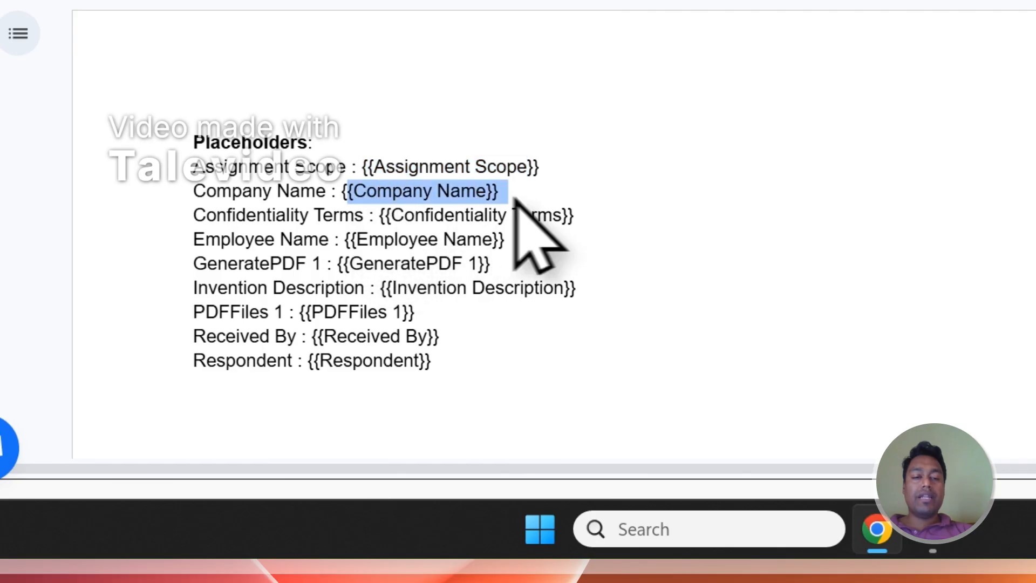
Compare the Company Name and Confidentiality Terms placeholders in the demo document with the response columns in the Notion database
click(504, 46)
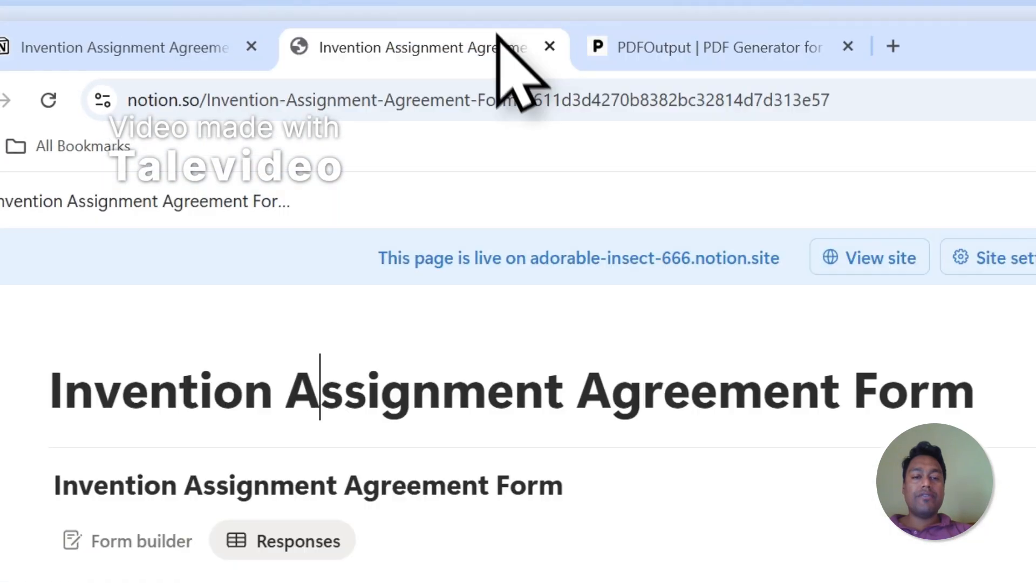
scroll(490, 439, down, 2)
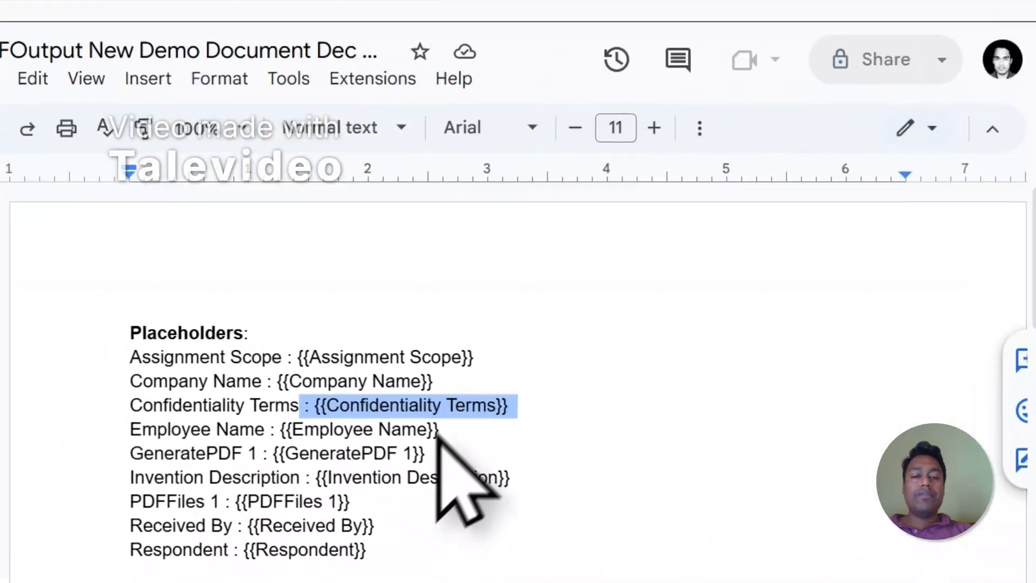
click(411, 402)
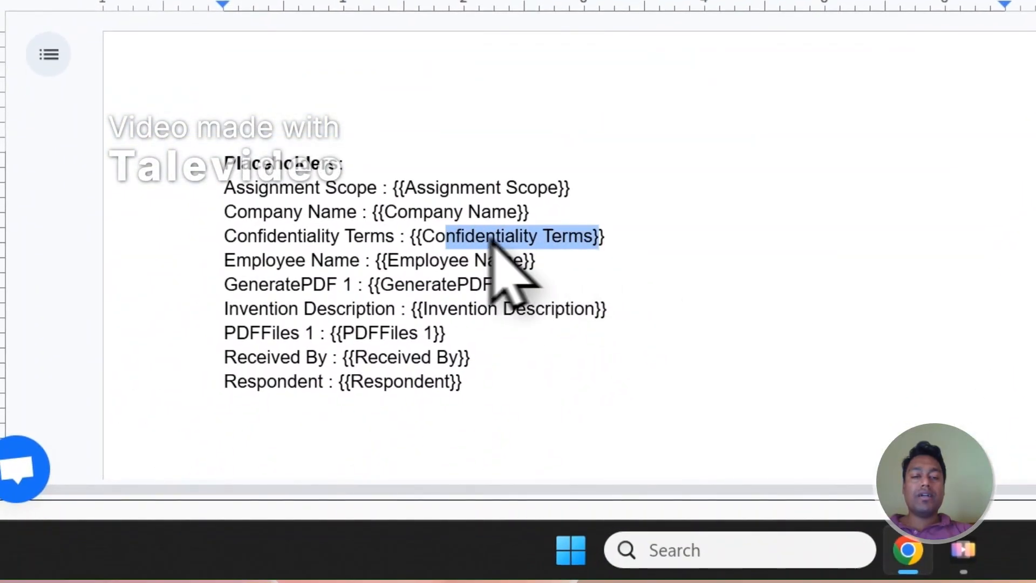
drag(403, 217, 362, 216)
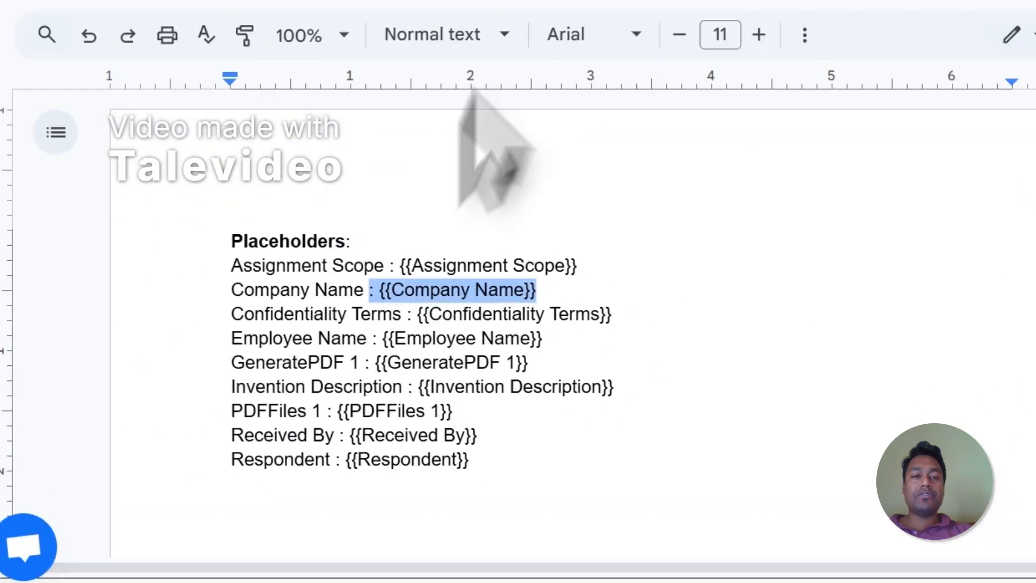
click(504, 91)
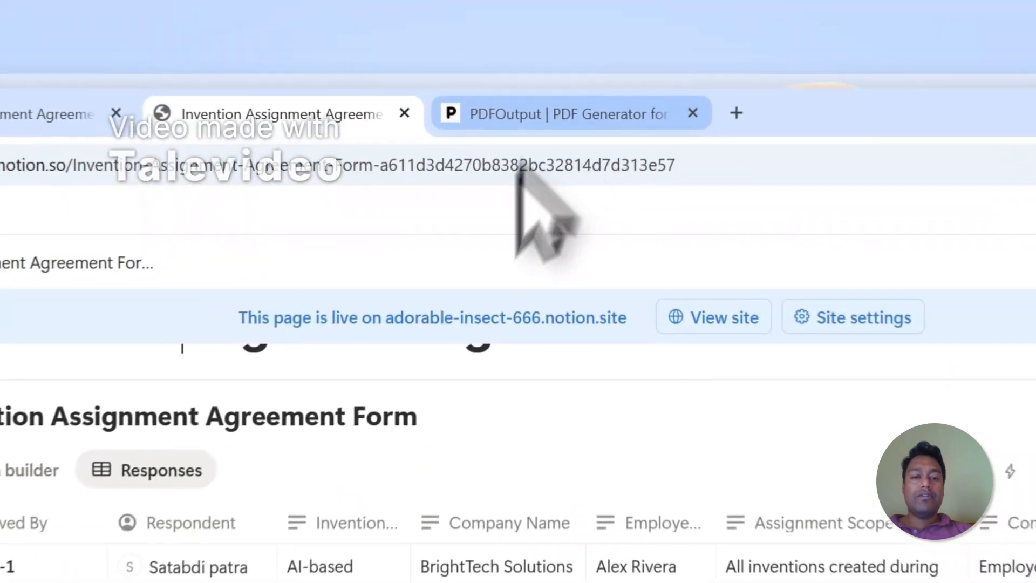
click(489, 79)
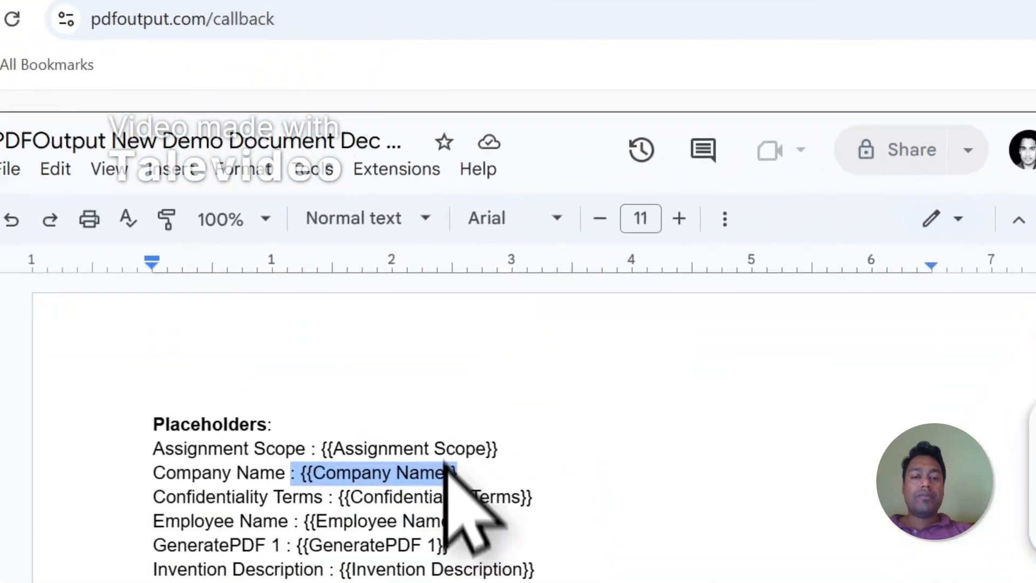
click(541, 377)
drag(544, 329, 407, 334)
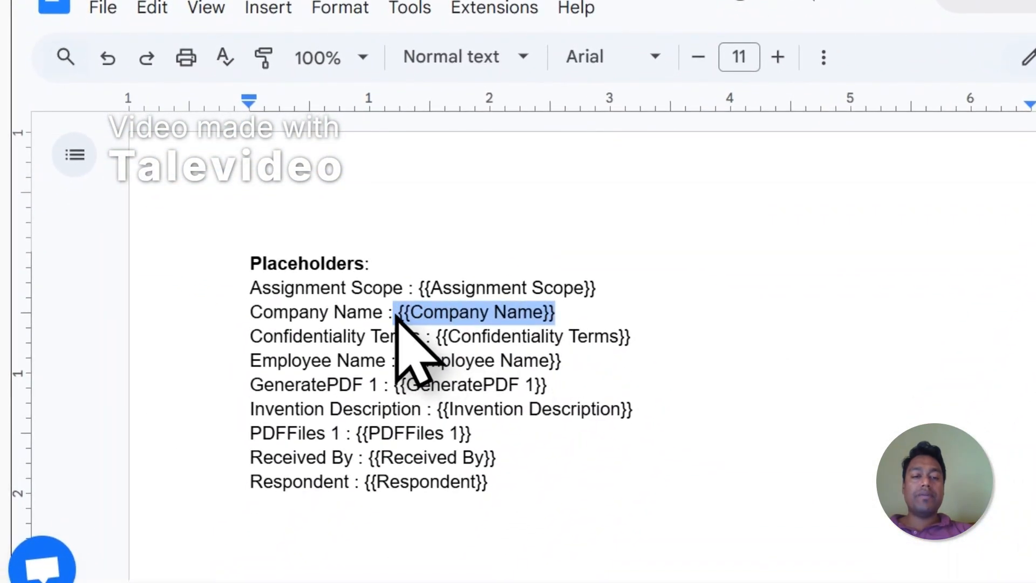
click(426, 114)
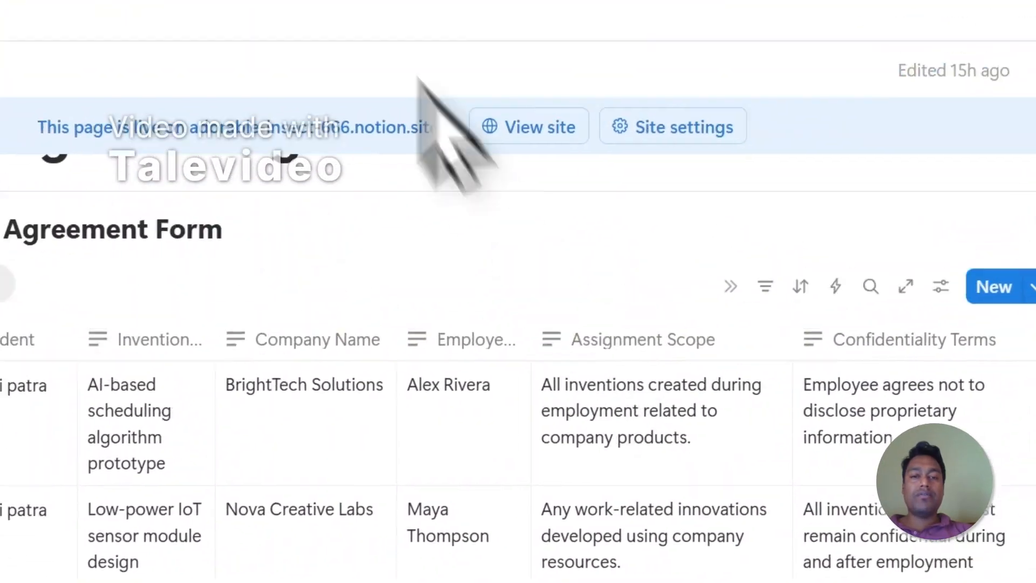
click(573, 111)
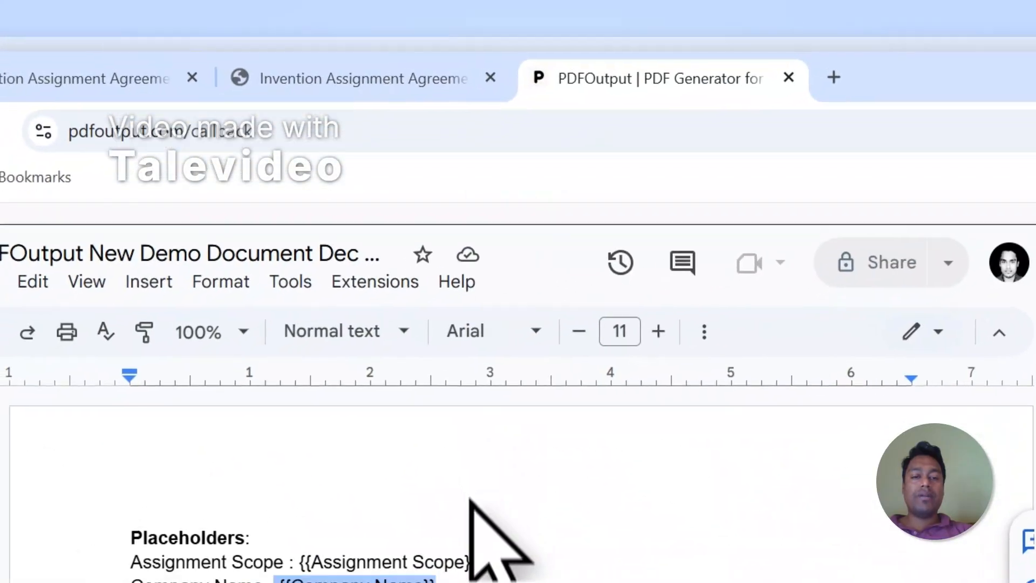
click(529, 371)
drag(535, 377, 403, 400)
Delete the GeneratePDF 1 and PDFFiles 1 lines from the document's placeholder list
scroll(450, 391, down, 3)
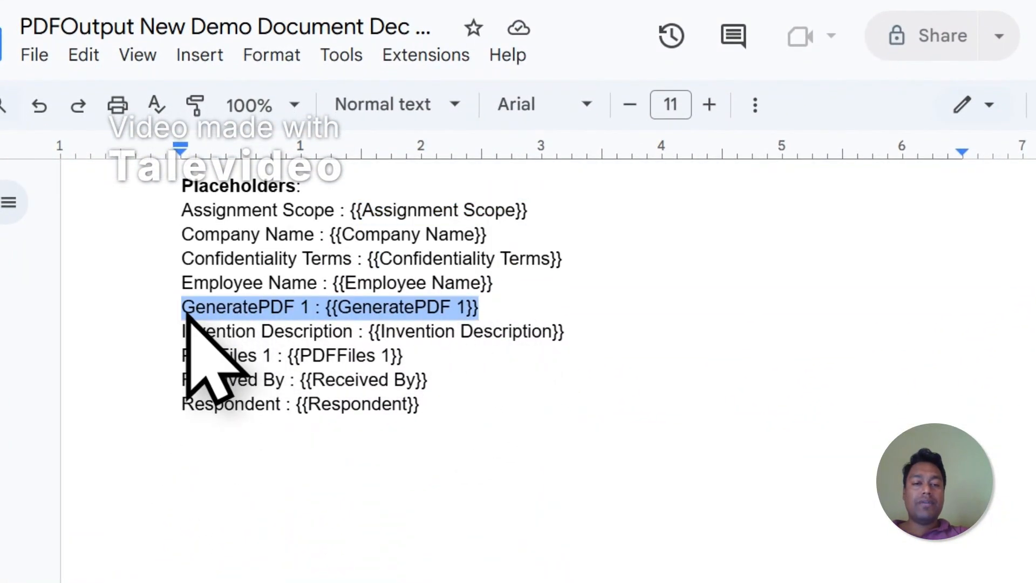
key(BackSpace)
key(BackSpace)
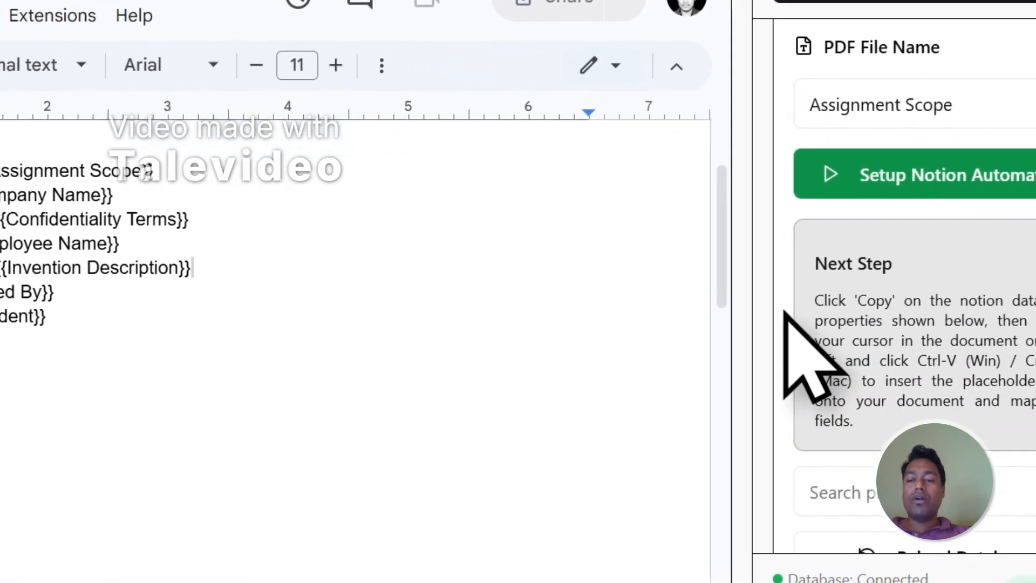
Copy the Confidentiality Terms property tag and add the line "Confidentiality - {{Confidentiality Terms}}" below the document's placeholder list
scroll(809, 367, down, 5)
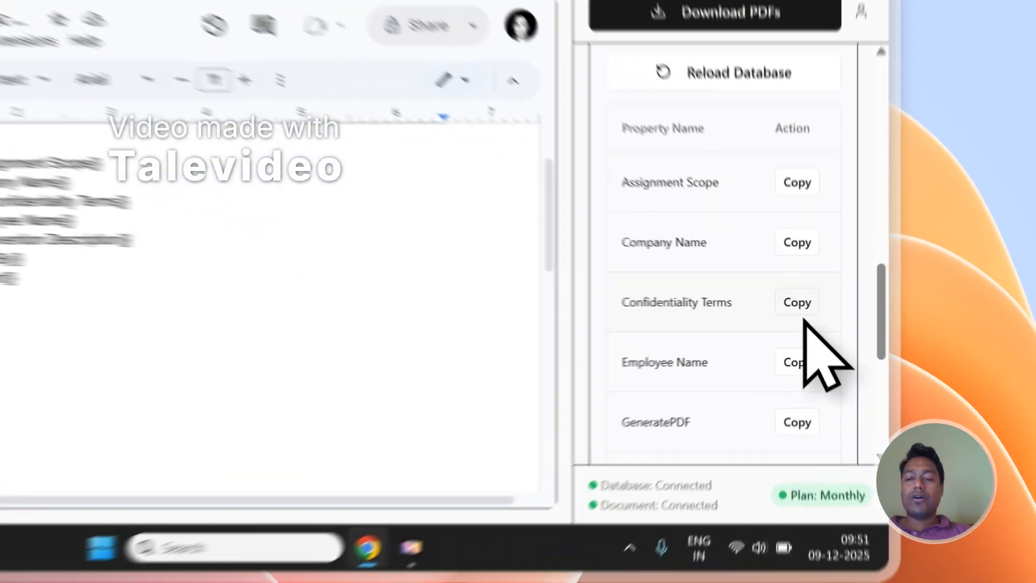
click(861, 346)
click(372, 359)
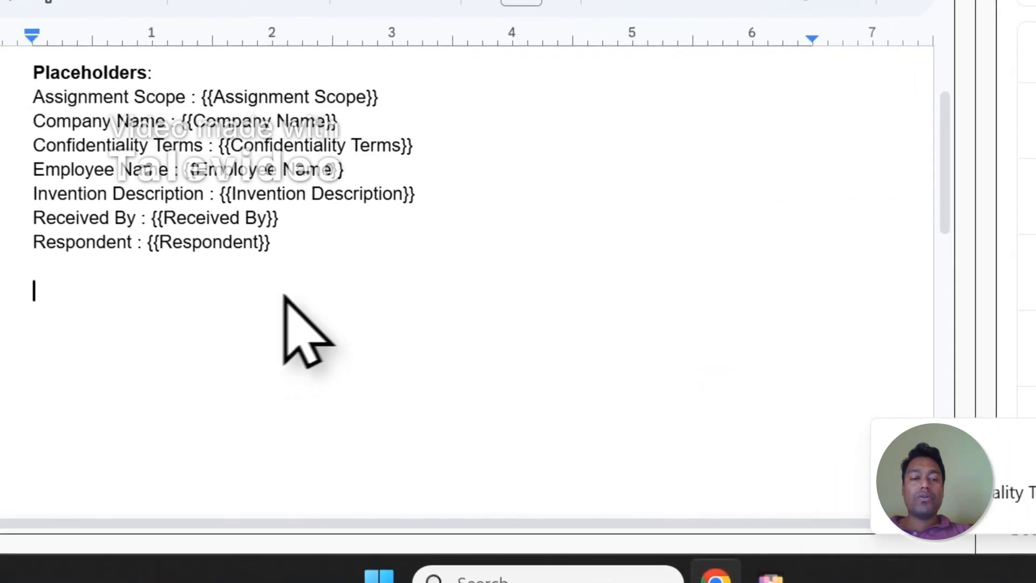
text(Confid)
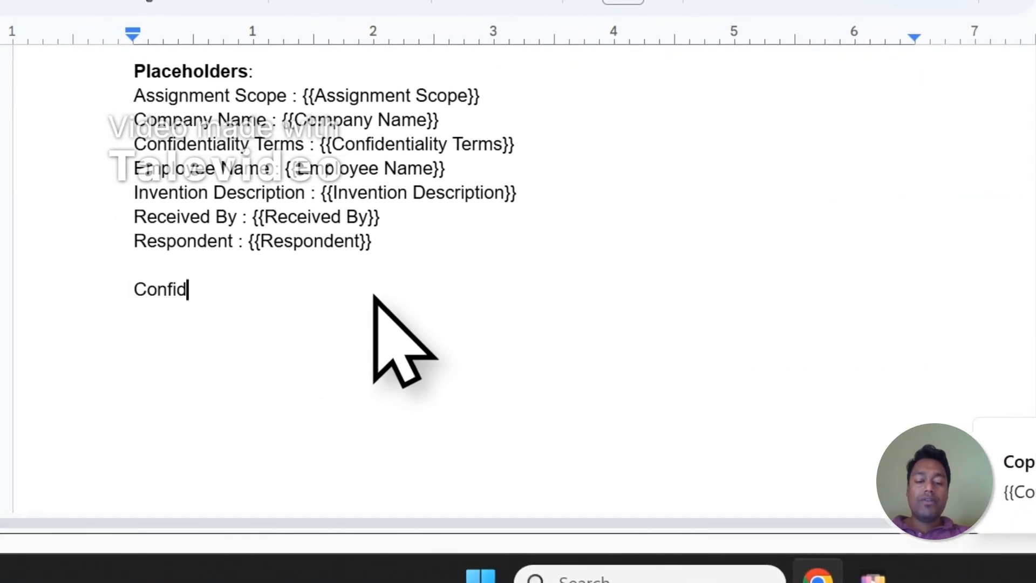
text(entiality - {{Confidentiality Terms)
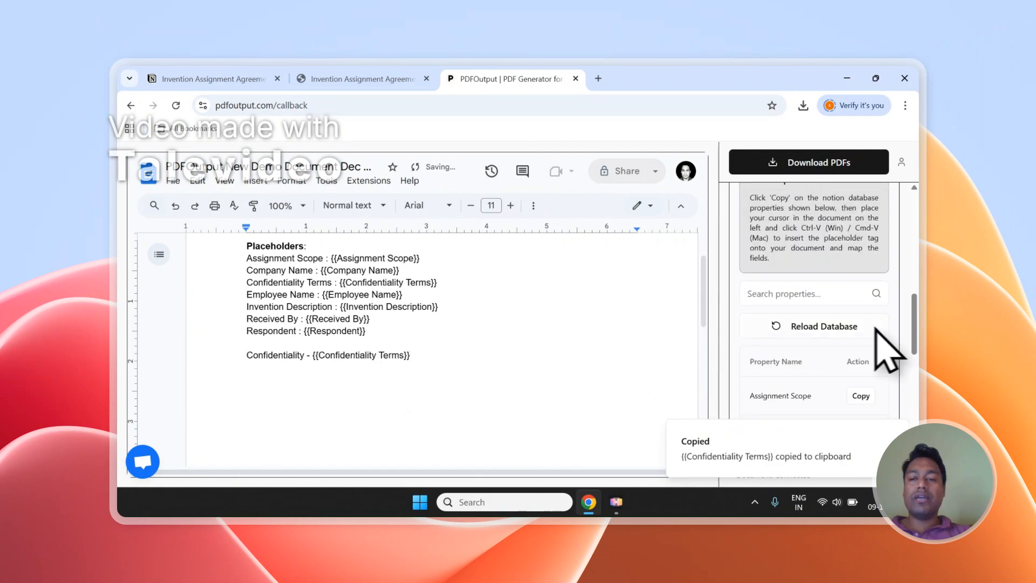
Read the Next Step instructions on inserting copied placeholder tags into the document
scroll(880, 352, up, 3)
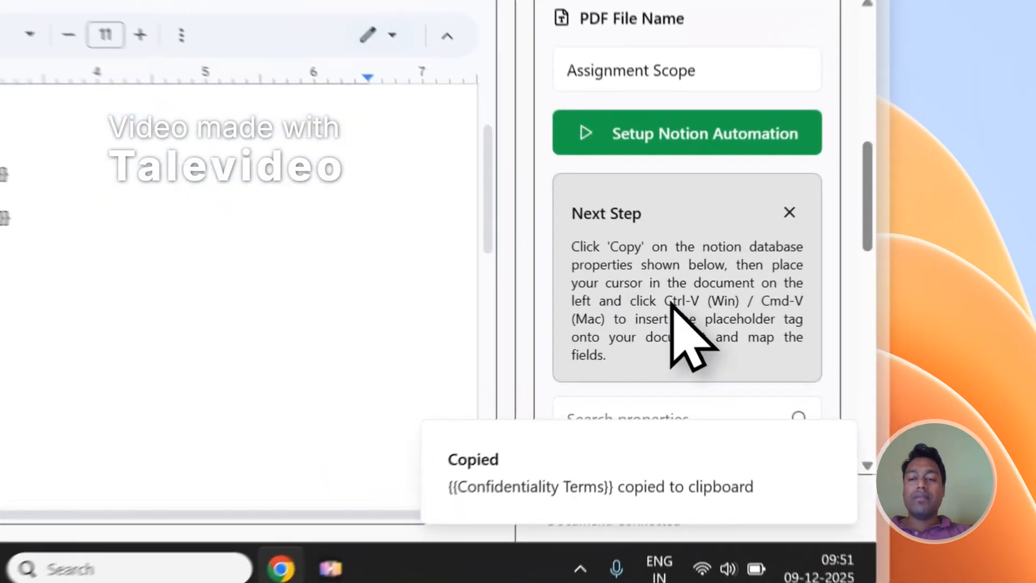
drag(801, 354, 781, 366)
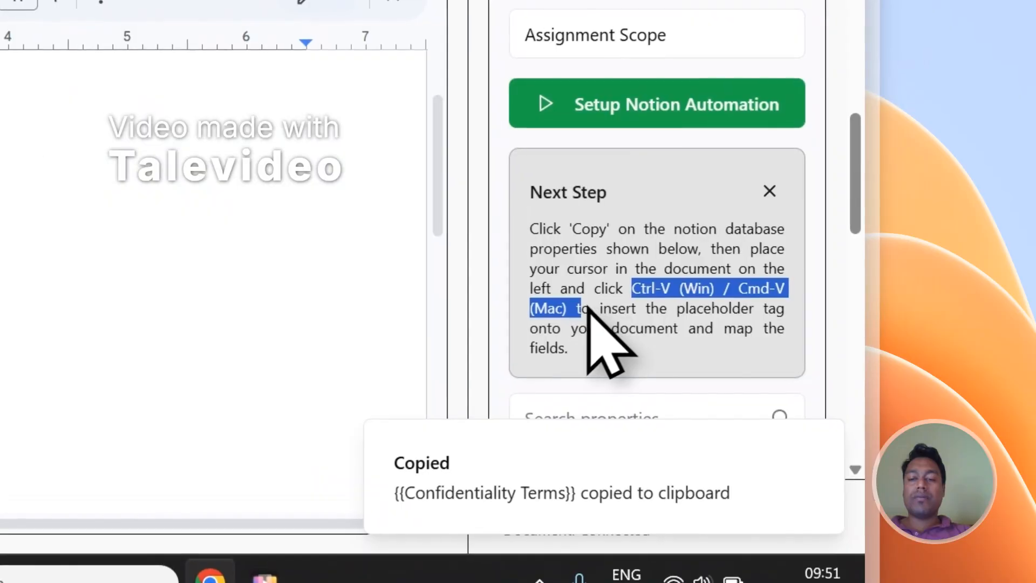
Copy the Employee Name property tag and add the line "Employee - {{Employee Name}}" below the Confidentiality line in the document
scroll(863, 313, down, 10)
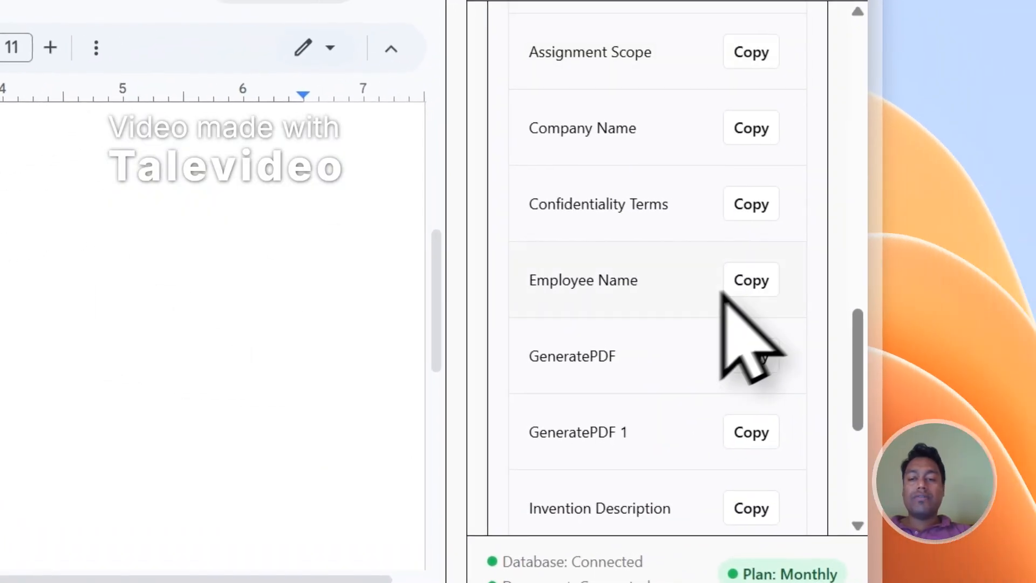
click(735, 295)
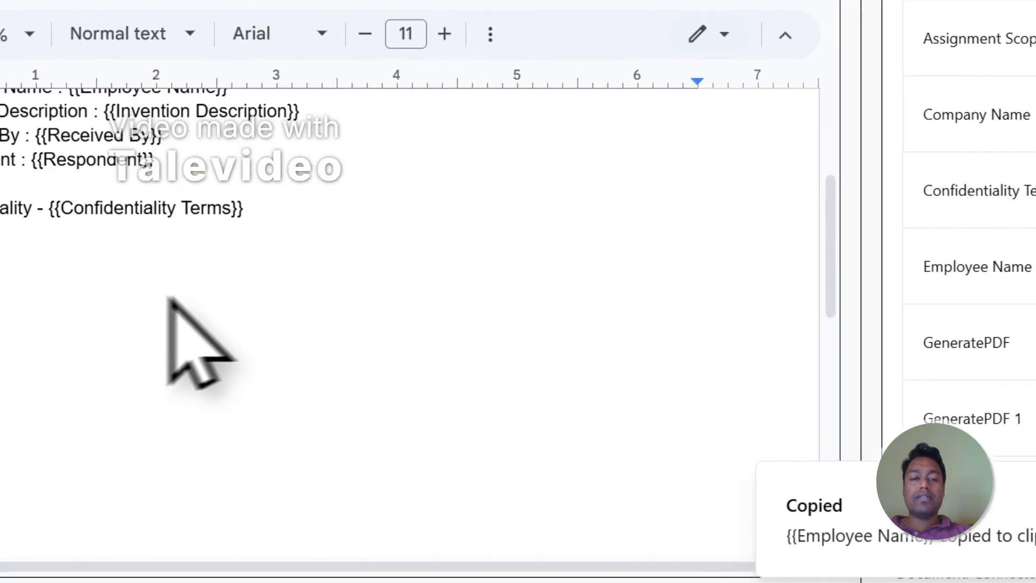
key(ctrl+v)
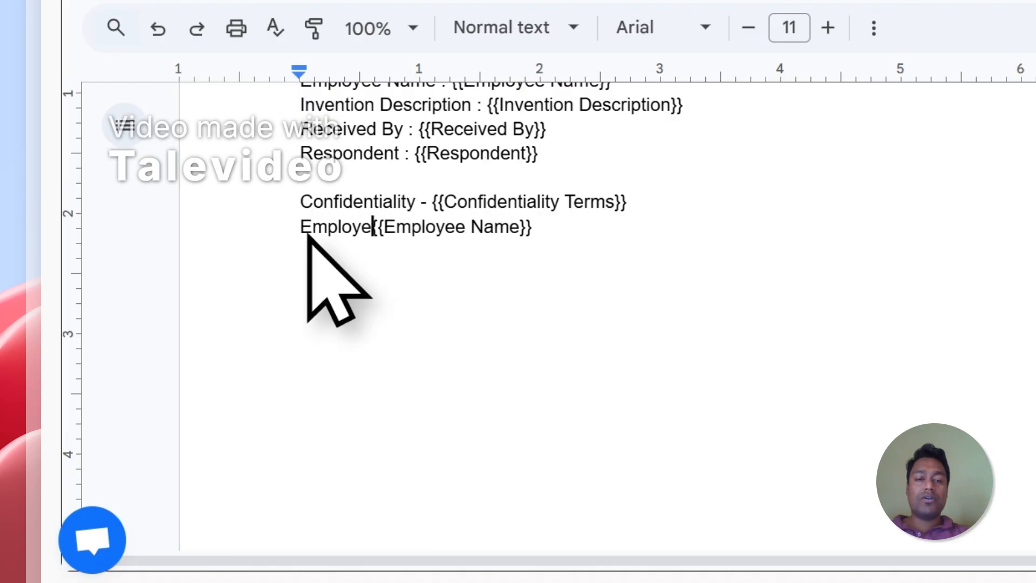
text(-)
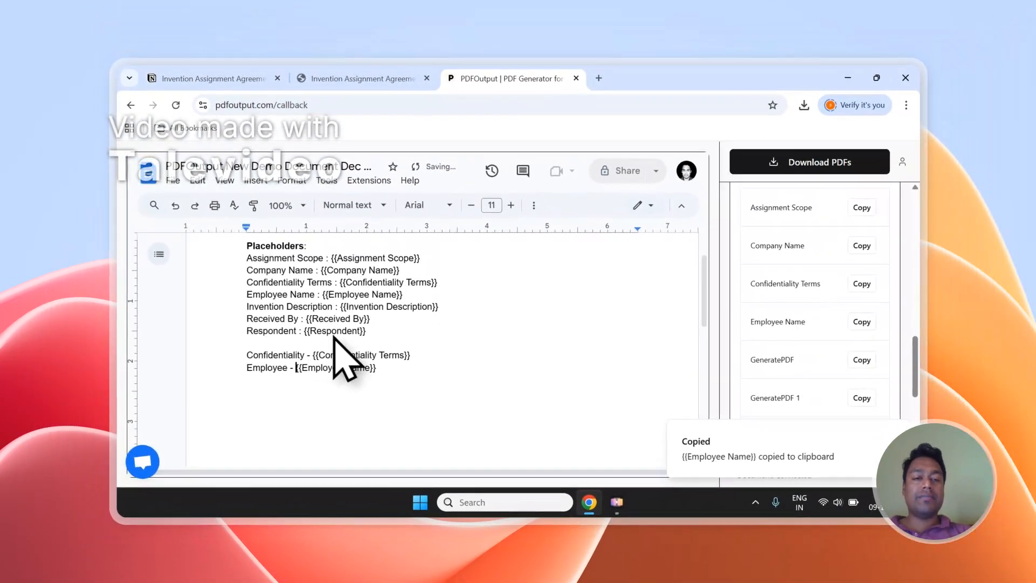
Set the PDF file name in the mapping section to the Employee Name property
scroll(771, 318, up, 3)
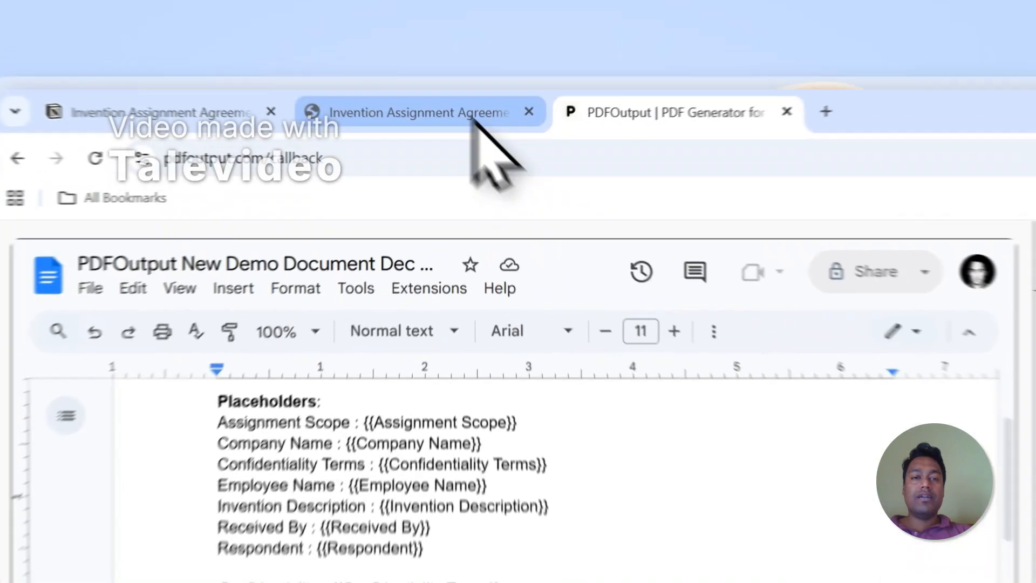
click(404, 79)
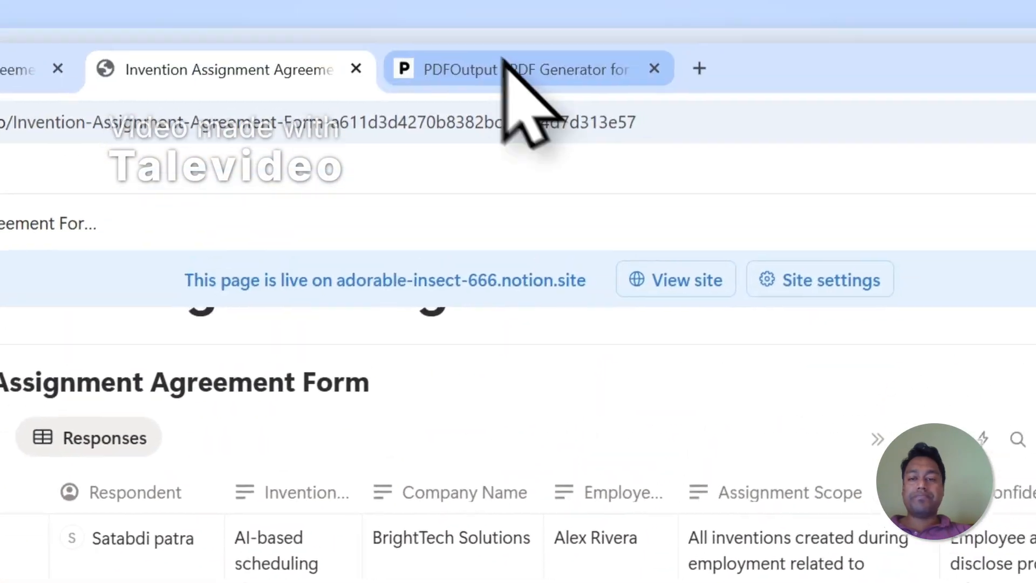
click(506, 60)
click(657, 356)
scroll(639, 270, down, 3)
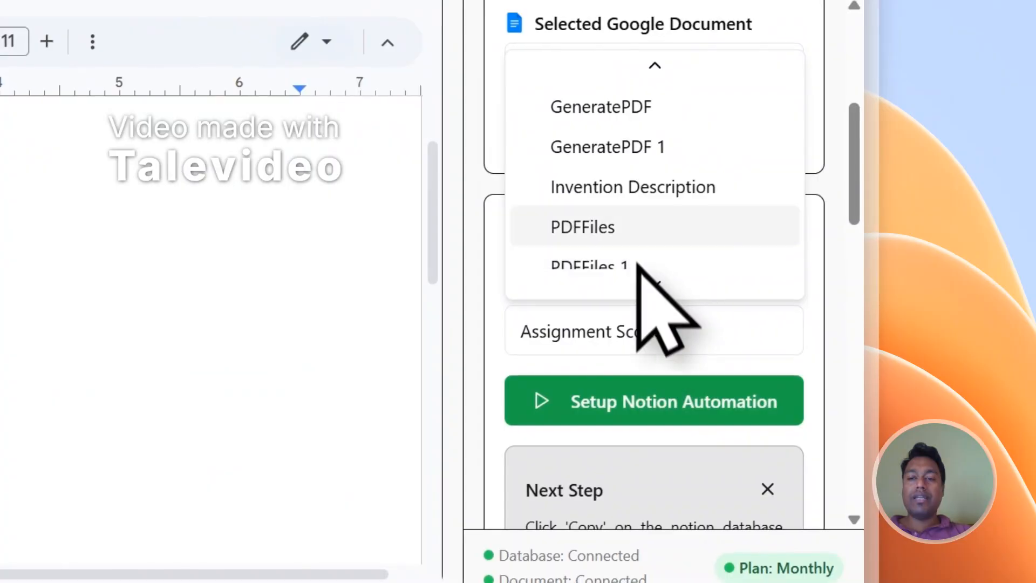
scroll(638, 216, up, 2)
click(637, 205)
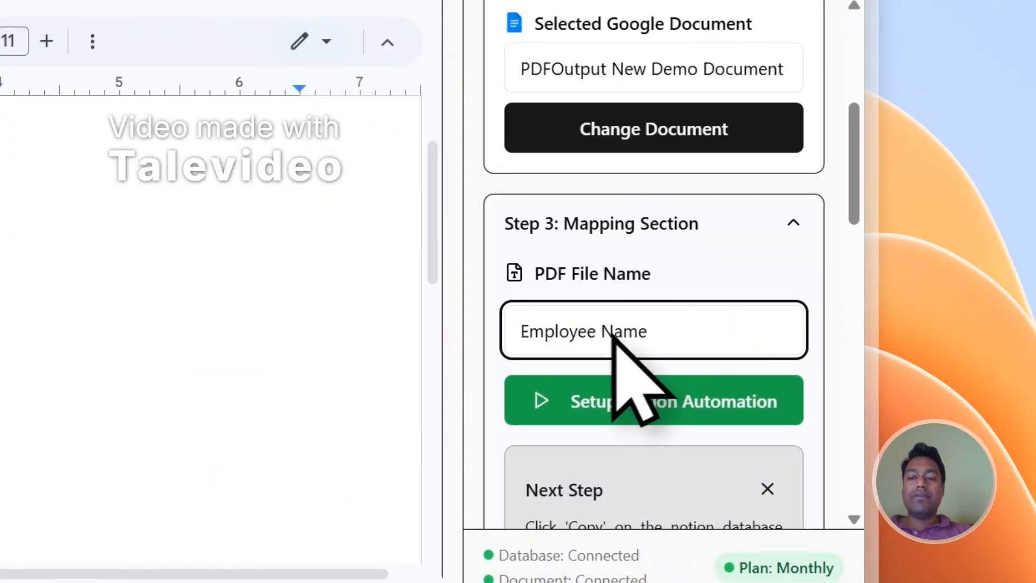
Delete the GeneratePDF 1 and PDFFiles 1 properties from the Notion responses database
click(257, 76)
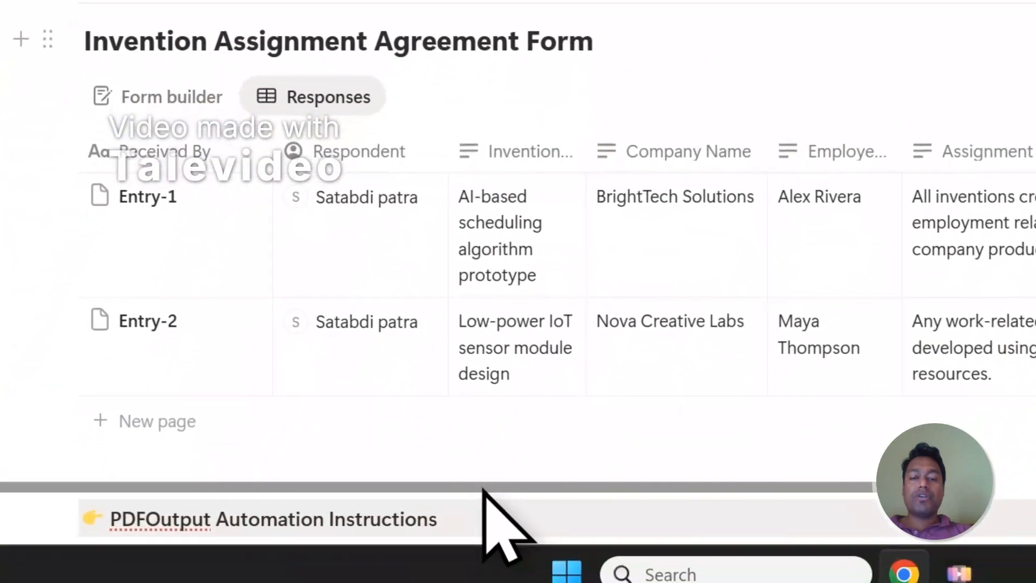
drag(483, 489, 1030, 489)
click(739, 146)
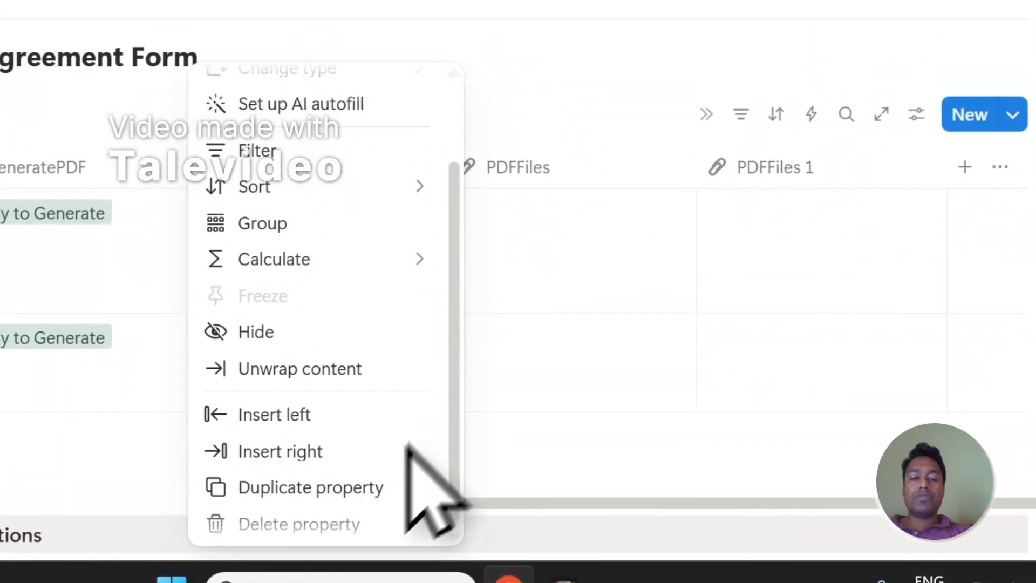
click(358, 524)
click(250, 243)
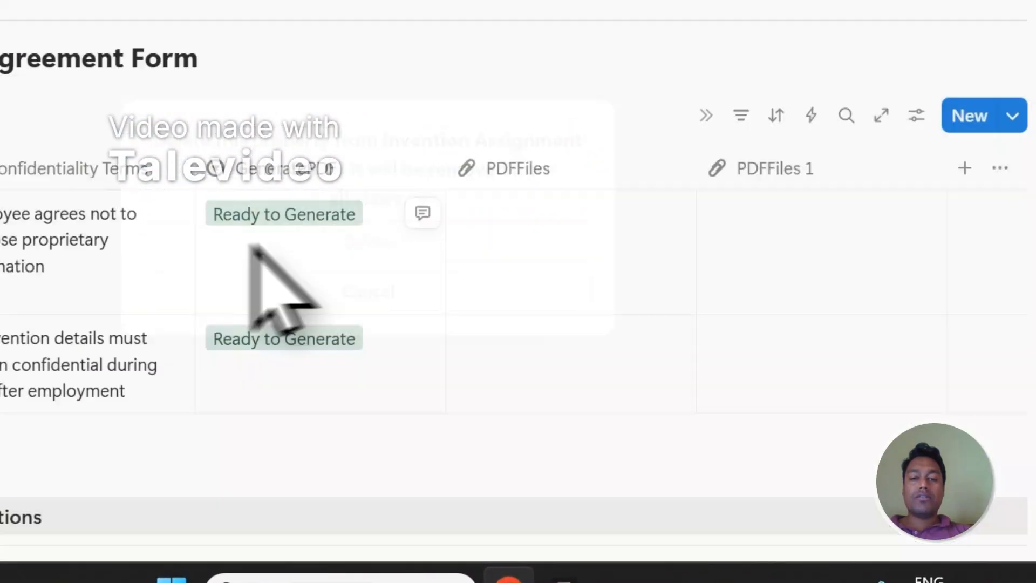
click(789, 170)
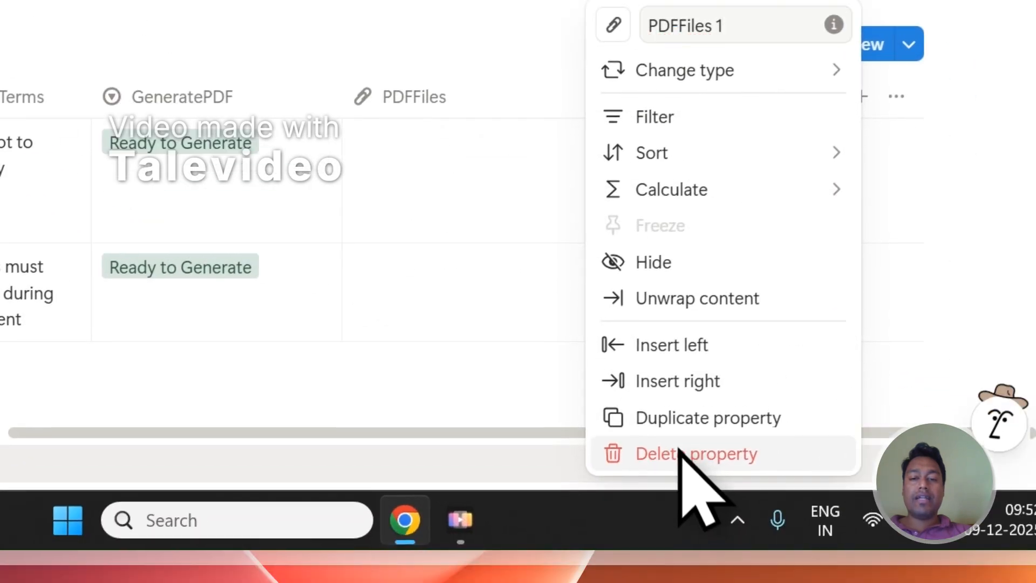
click(681, 454)
click(473, 262)
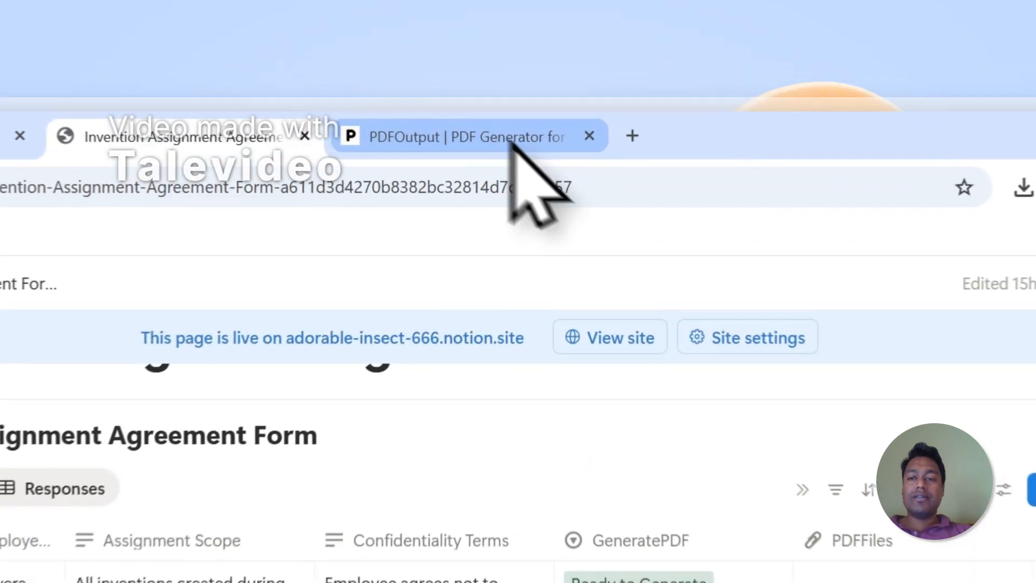
Switch to PDFOutput, generate the PDFs for the responses with Download PDFs, and return to the Notion database
click(532, 81)
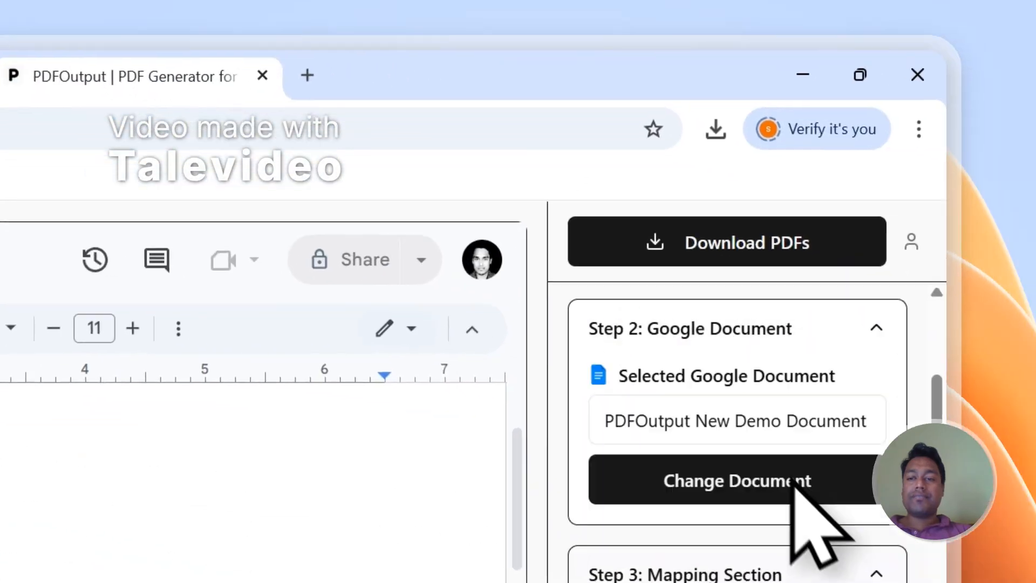
scroll(853, 280, up, 3)
click(701, 241)
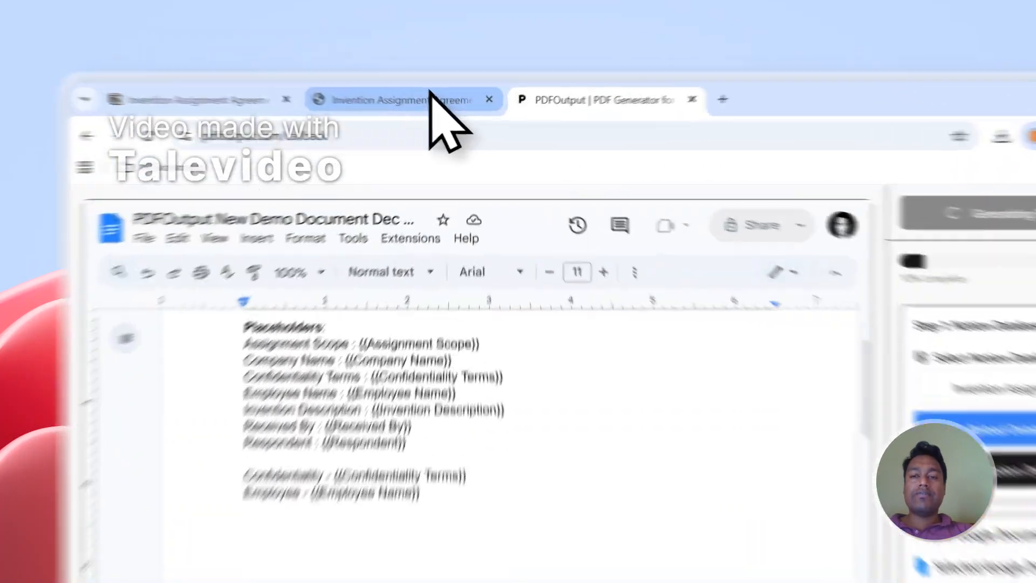
click(381, 80)
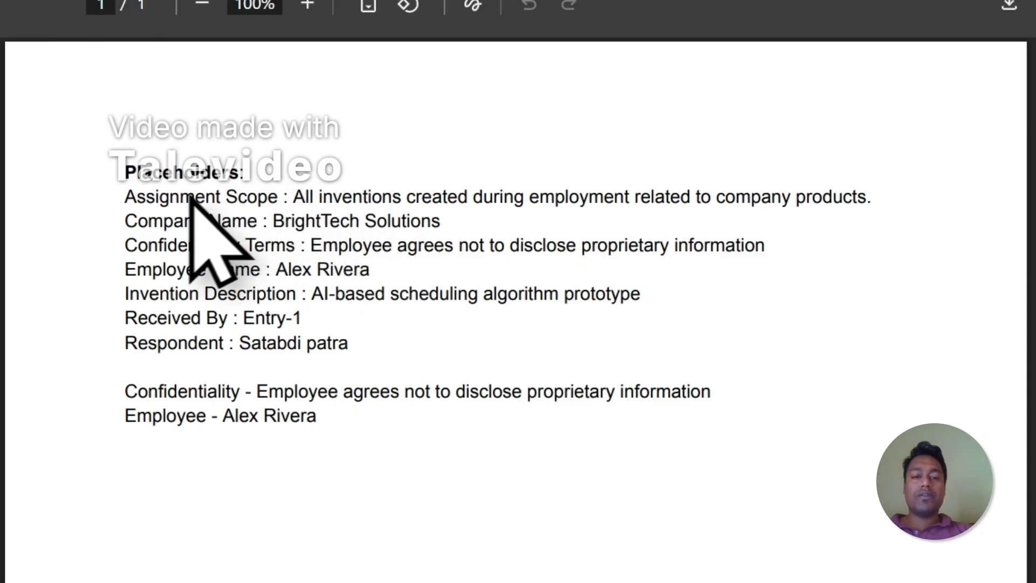
Check the filled-in placeholder values in the PDF generated for Entry-1
drag(155, 204, 381, 304)
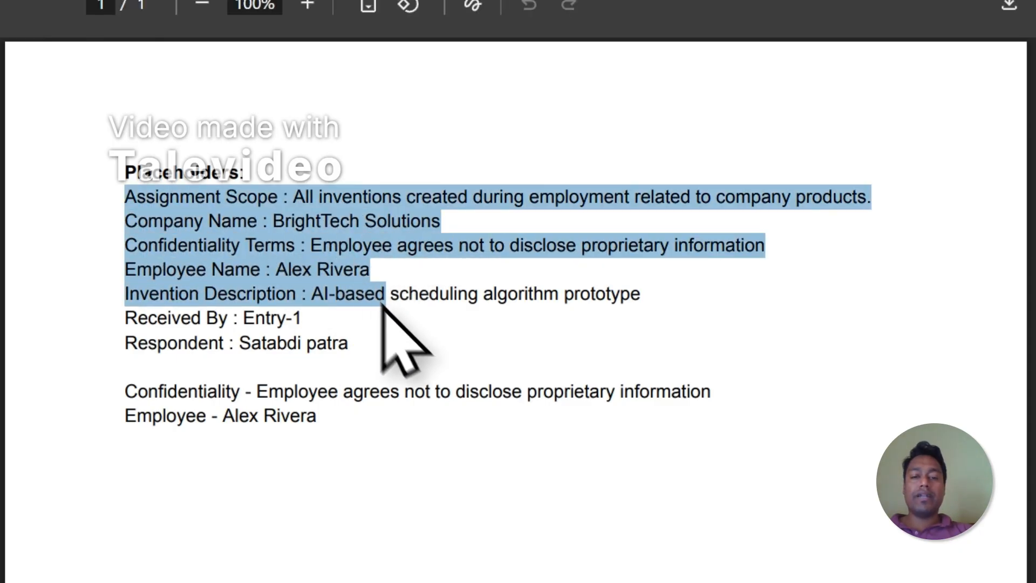
click(394, 345)
scroll(356, 353, down, 3)
drag(353, 267, 134, 86)
scroll(378, 216, up, 3)
click(391, 212)
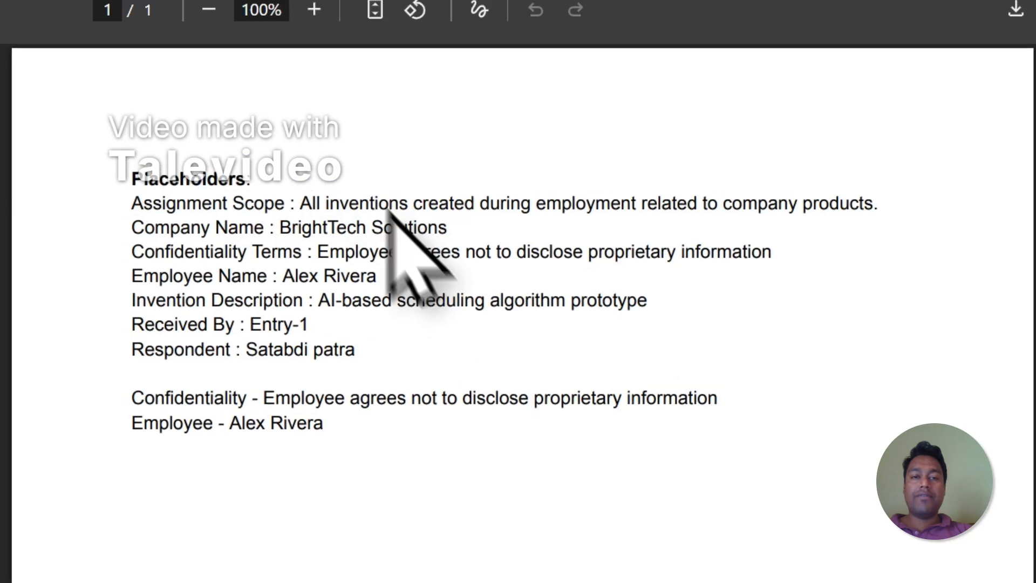
Open the PDF generated for Entry-2 from the PDFFiles column and check its filled-in placeholder values
click(398, 97)
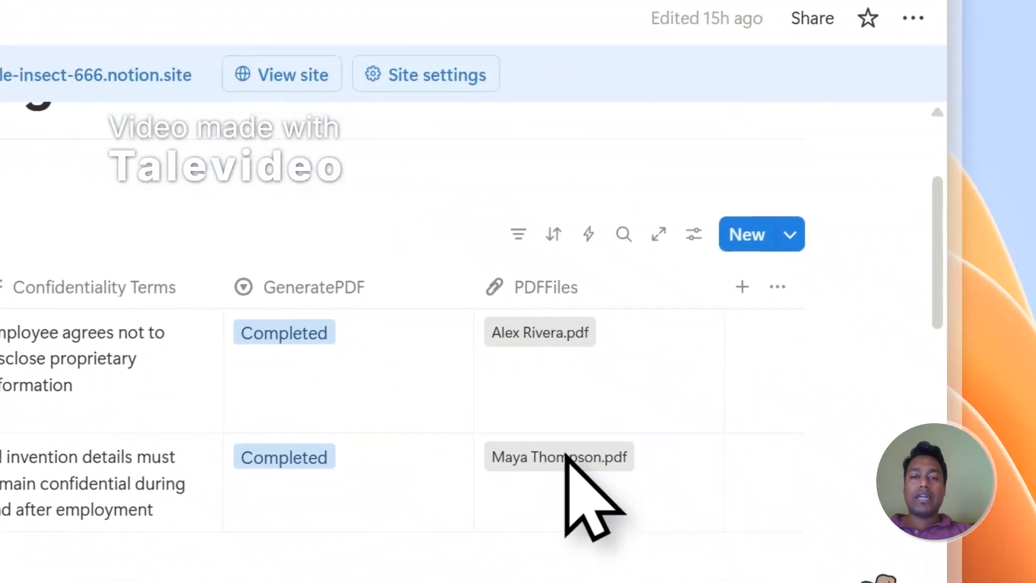
click(690, 528)
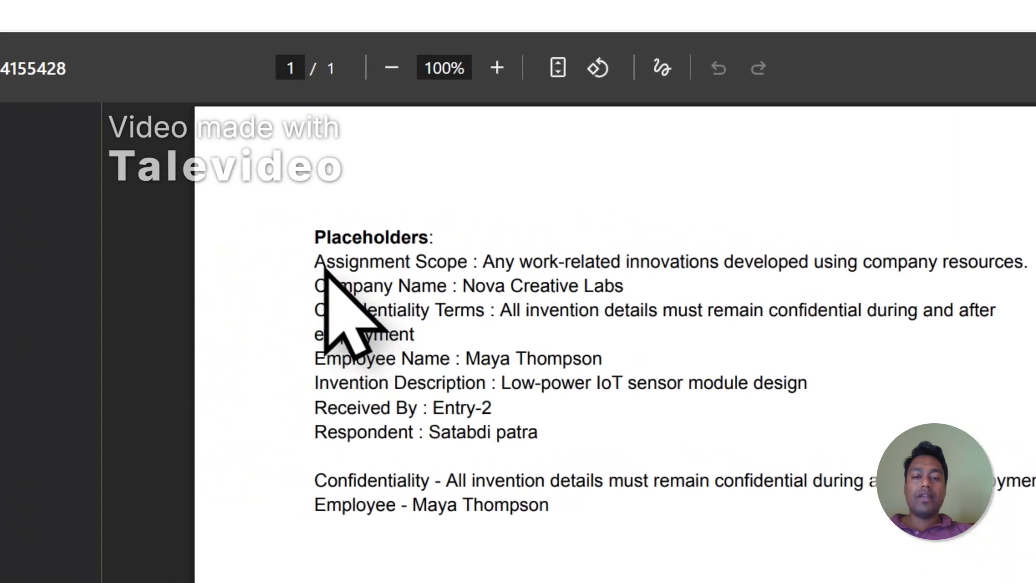
drag(323, 268, 572, 503)
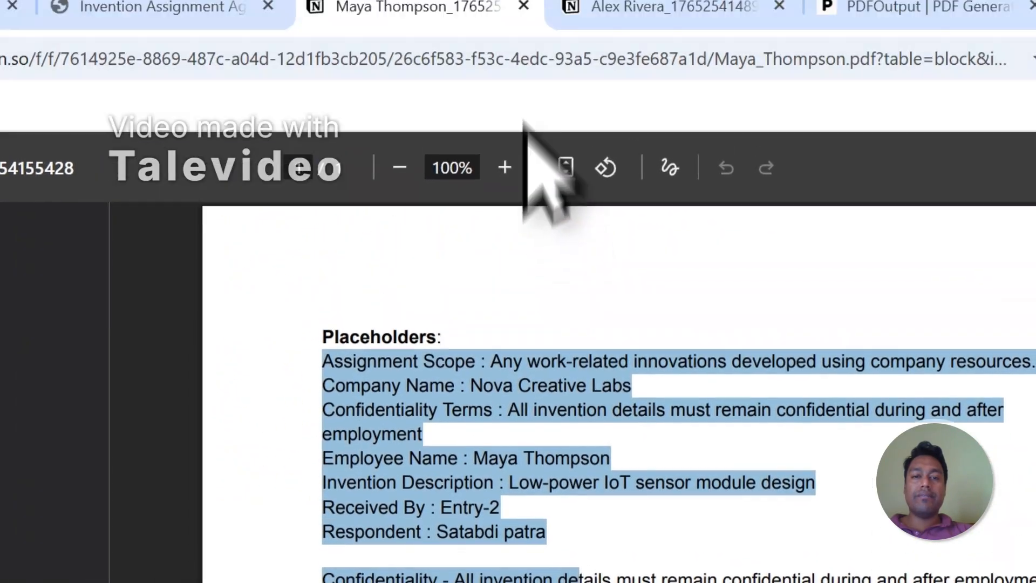
Compare the generated Entry-1 and Entry-2 PDFs, and return to PDFOutput
click(599, 108)
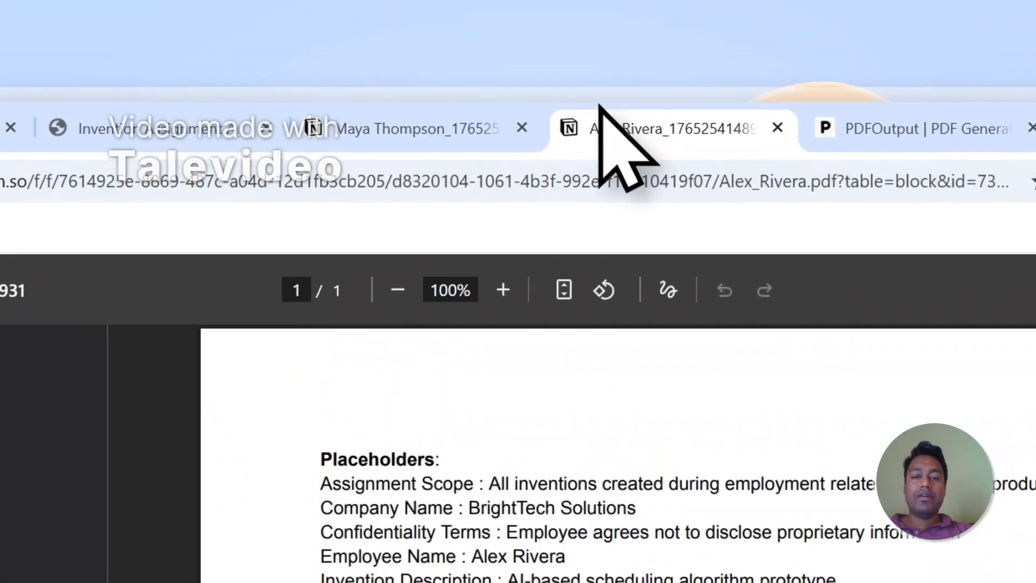
click(483, 115)
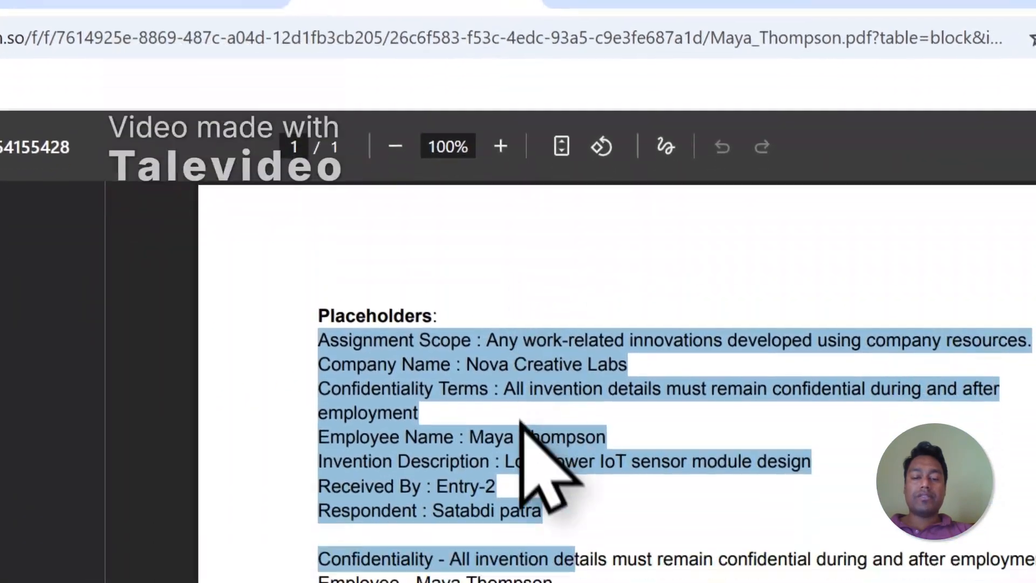
click(521, 424)
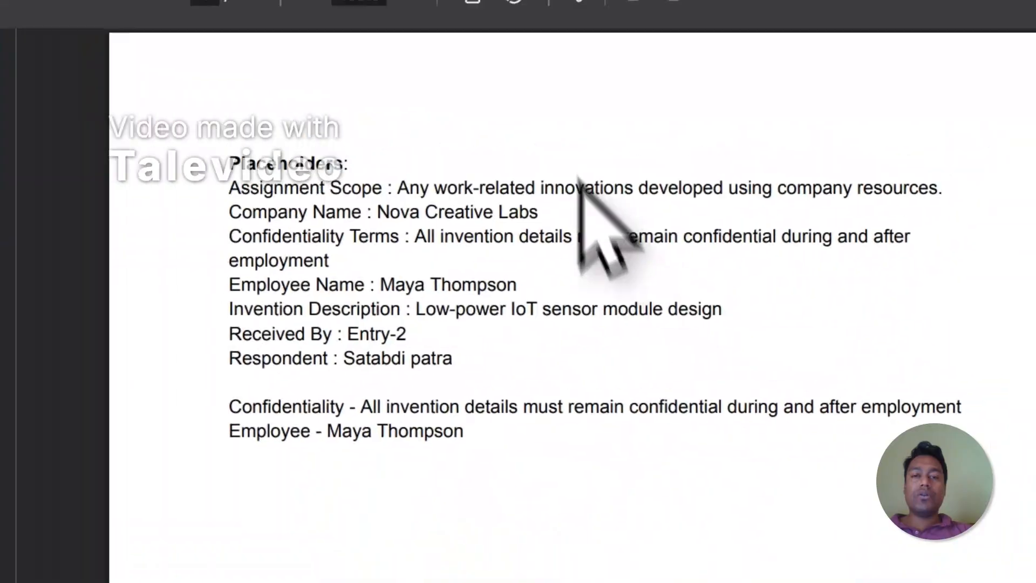
click(654, 2)
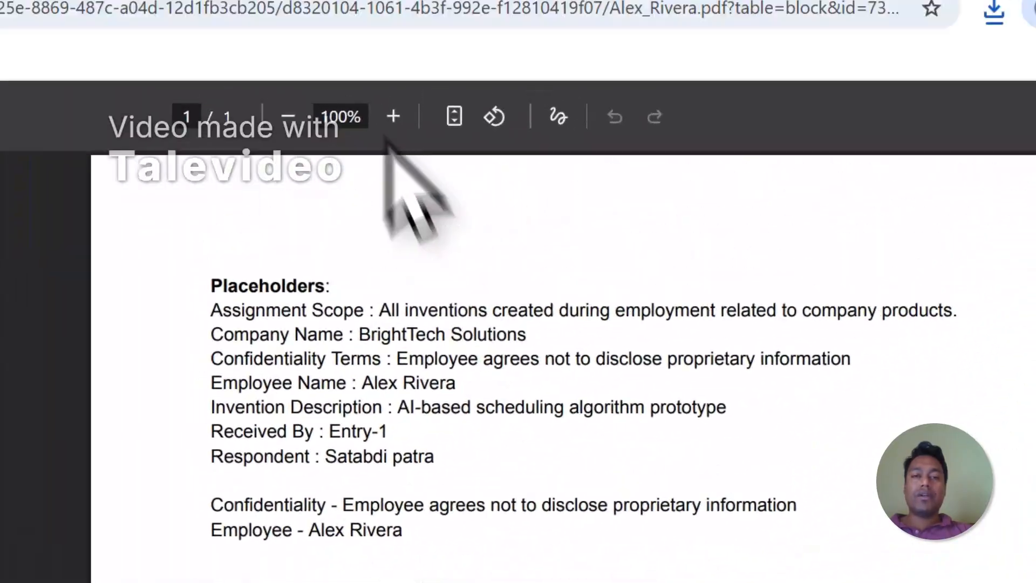
click(319, 102)
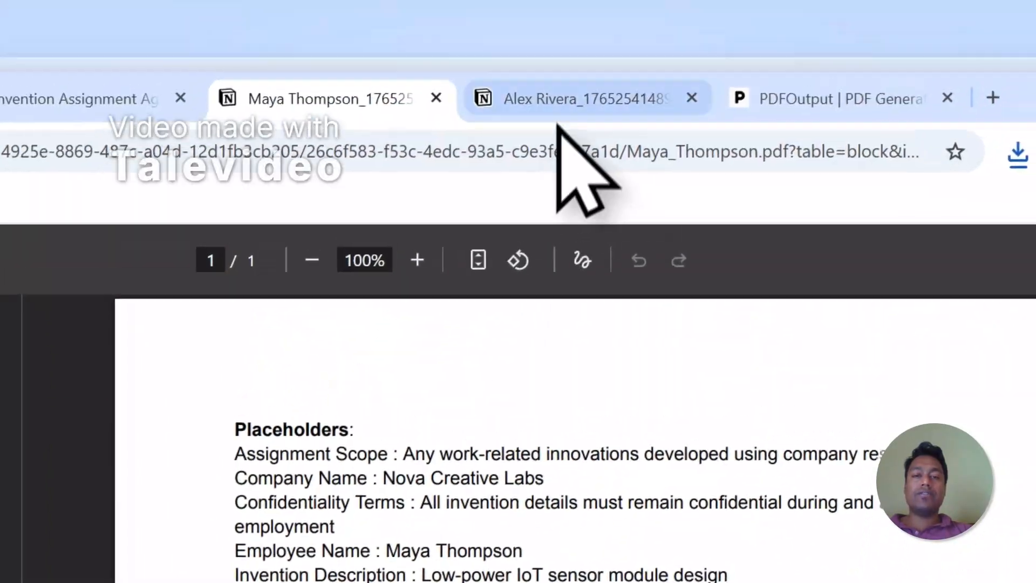
click(572, 88)
click(436, 142)
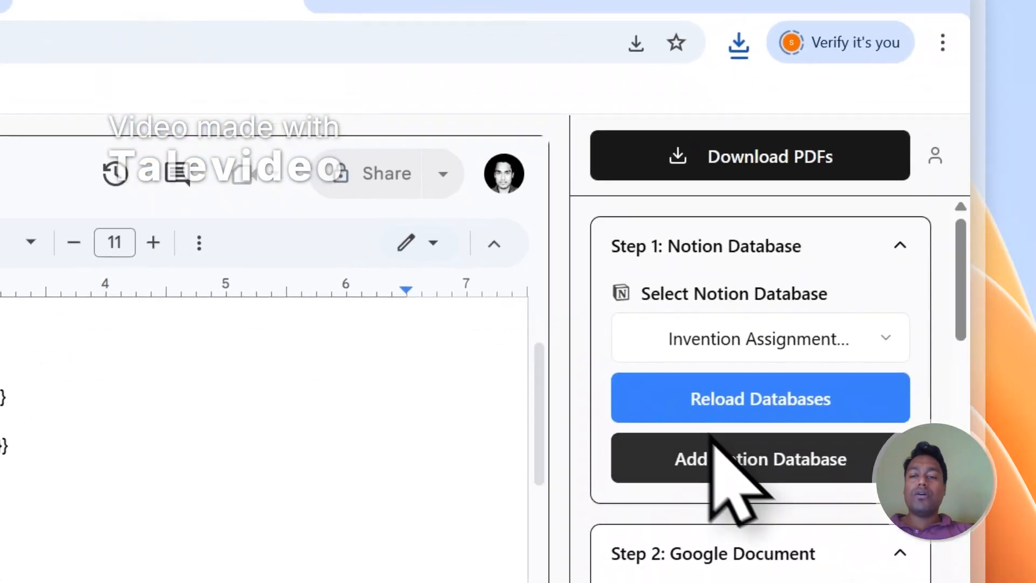
Review the Notion Database and Google Document sections in PDFOutput alongside the Notion responses database
scroll(627, 391, down, 1)
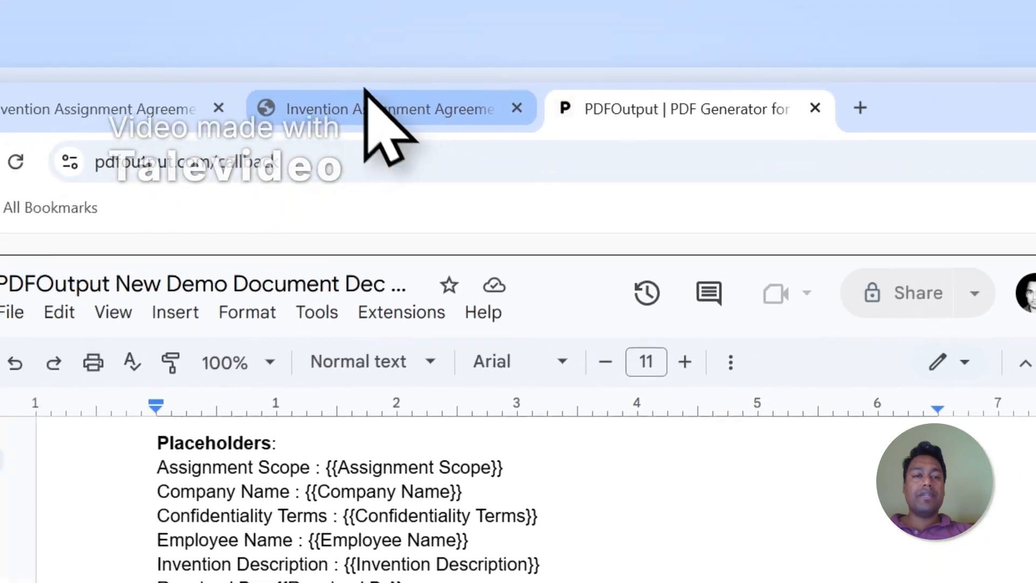
click(372, 107)
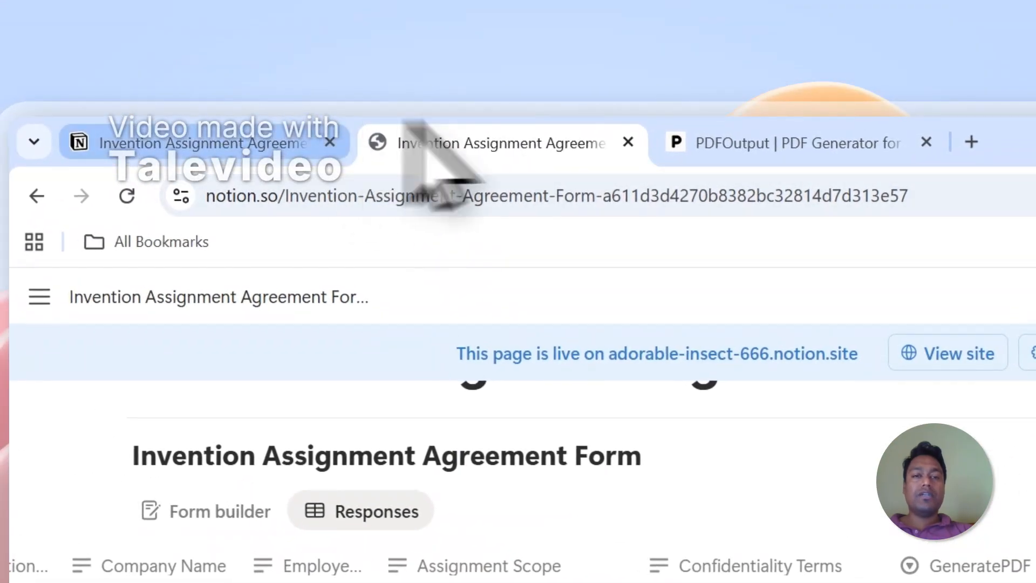
click(782, 143)
scroll(809, 351, up, 2)
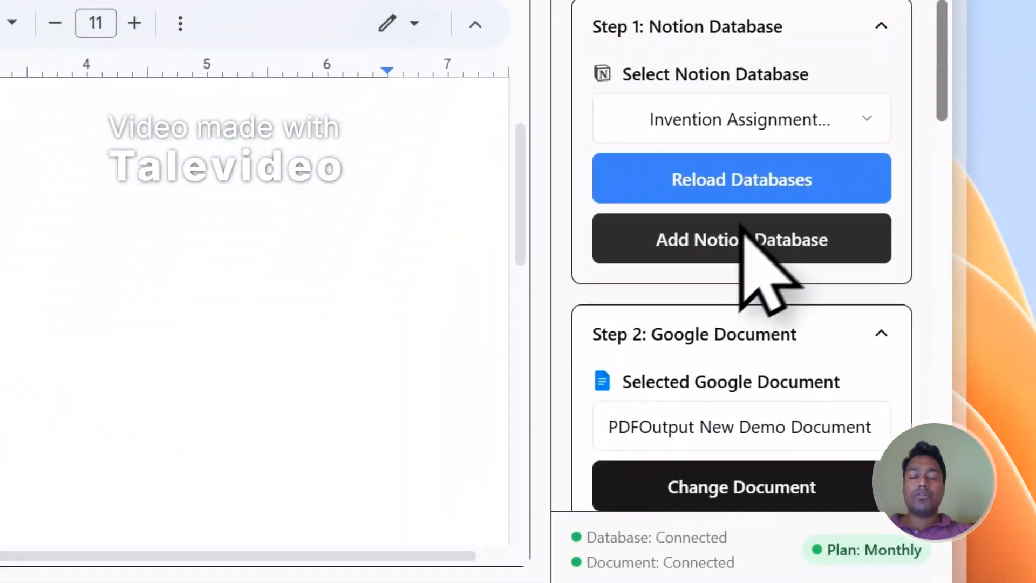
scroll(664, 389, down, 3)
scroll(675, 367, up, 2)
scroll(684, 353, down, 1)
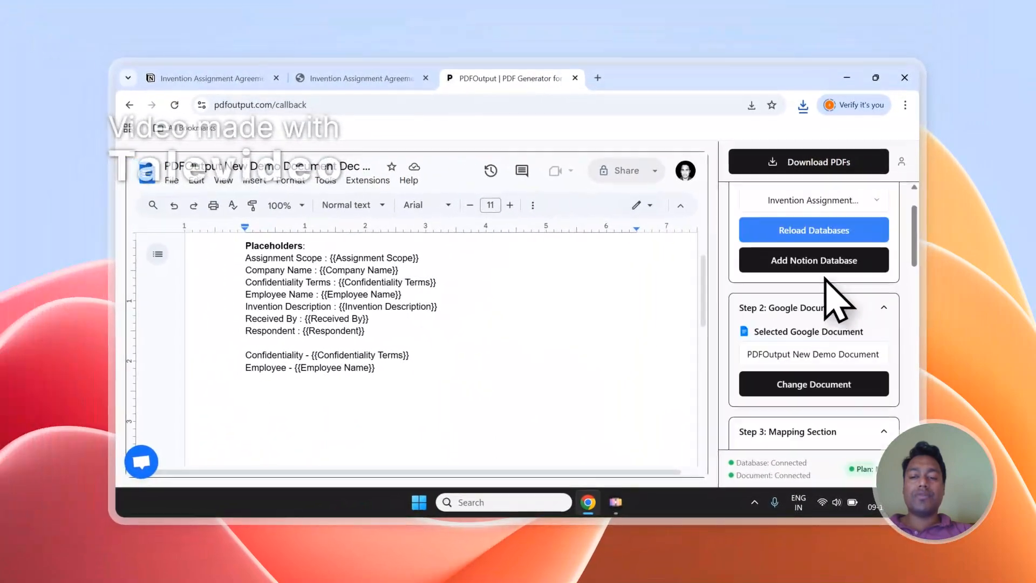
Add a new row to the Notion responses database and set its GeneratePDF status to Ready to Generate
click(358, 76)
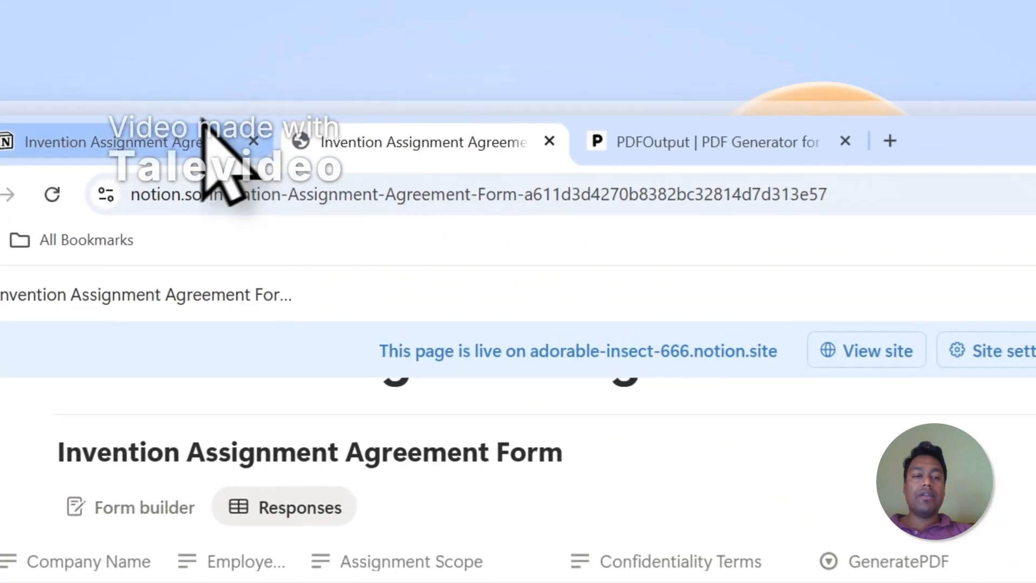
click(238, 77)
click(512, 8)
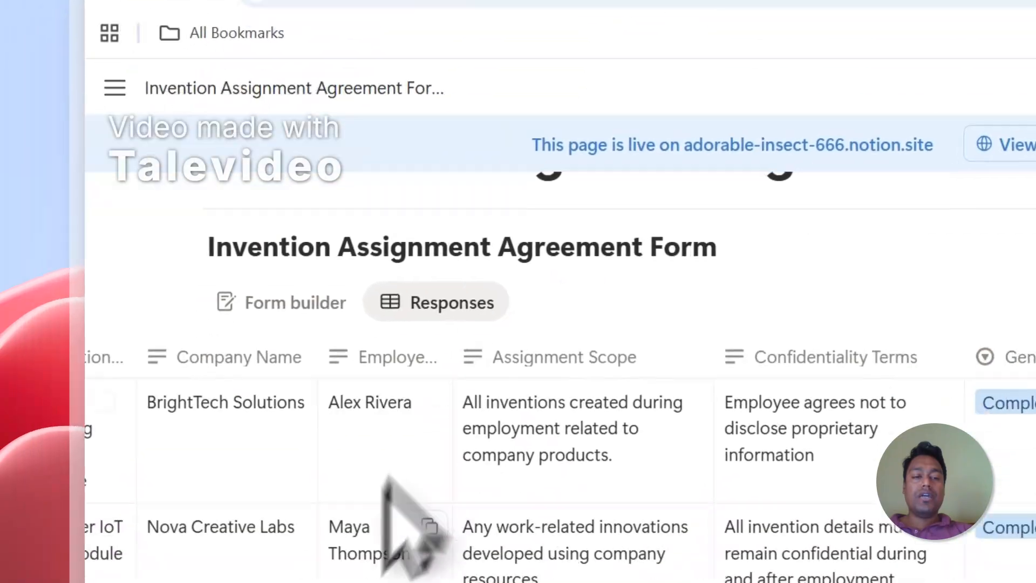
click(343, 395)
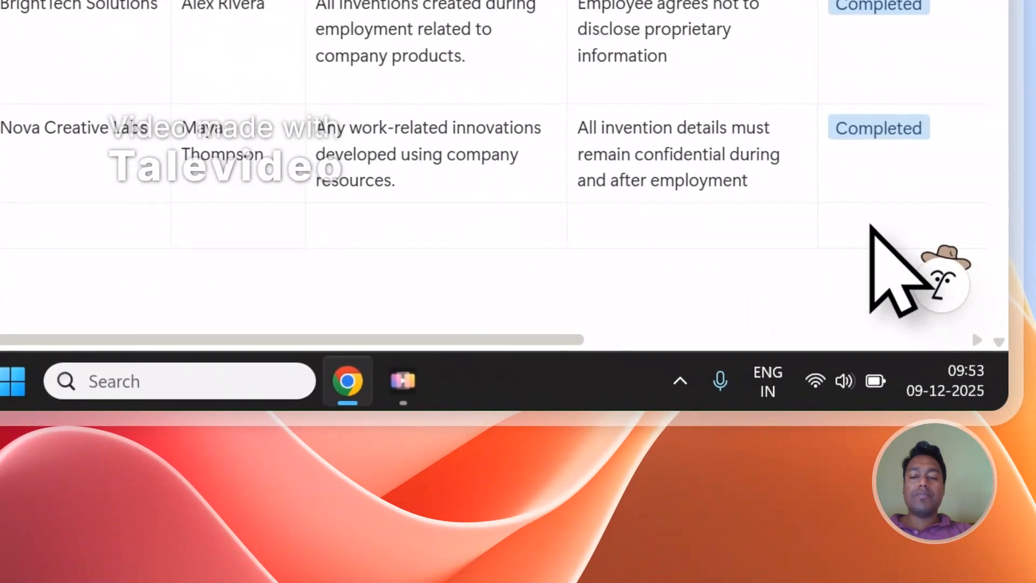
click(871, 226)
click(782, 86)
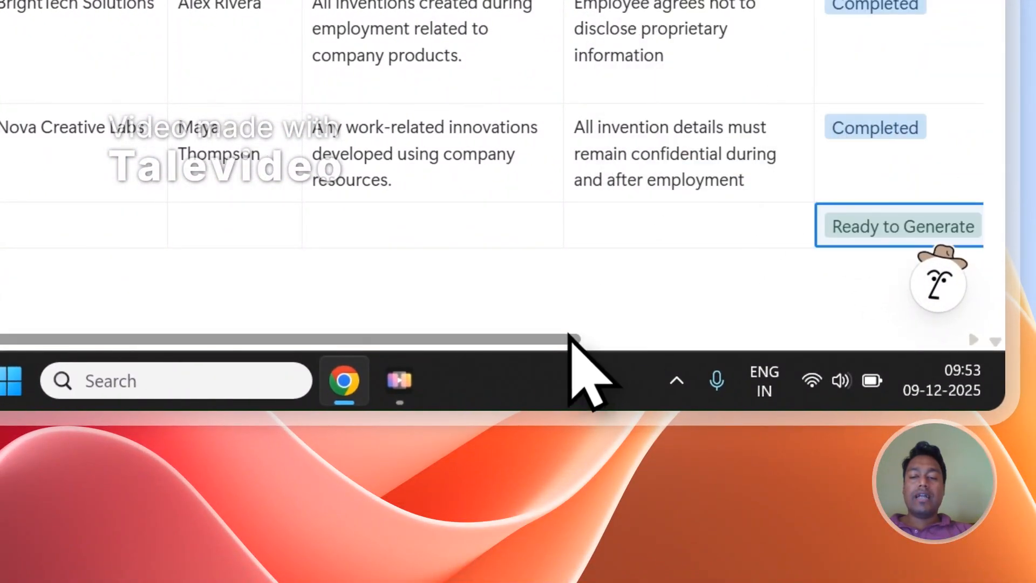
Review the GeneratePDF and PDFFiles columns in the Notion responses database alongside the template placeholders and mapping section in PDFOutput
drag(569, 338, 898, 341)
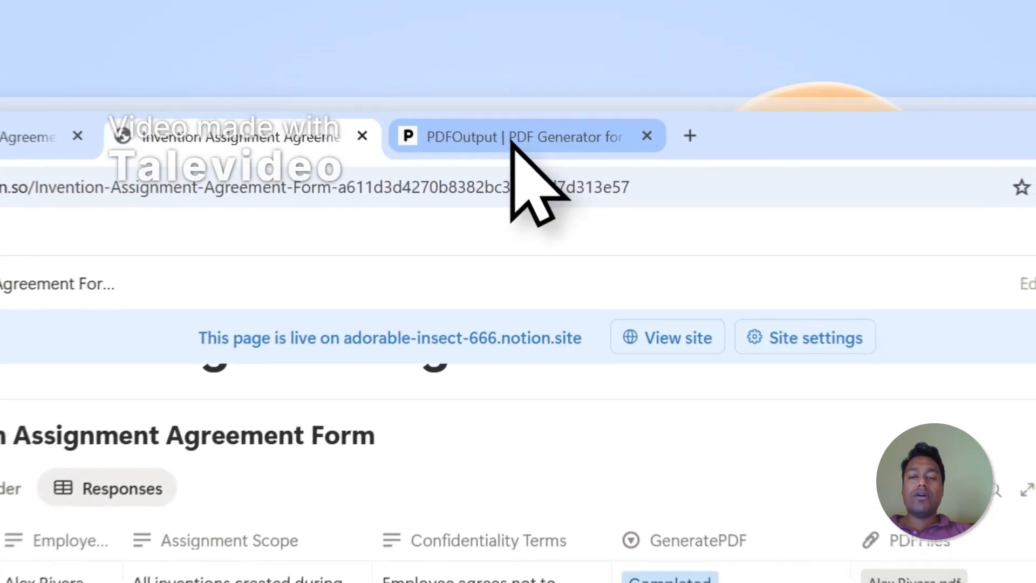
click(509, 79)
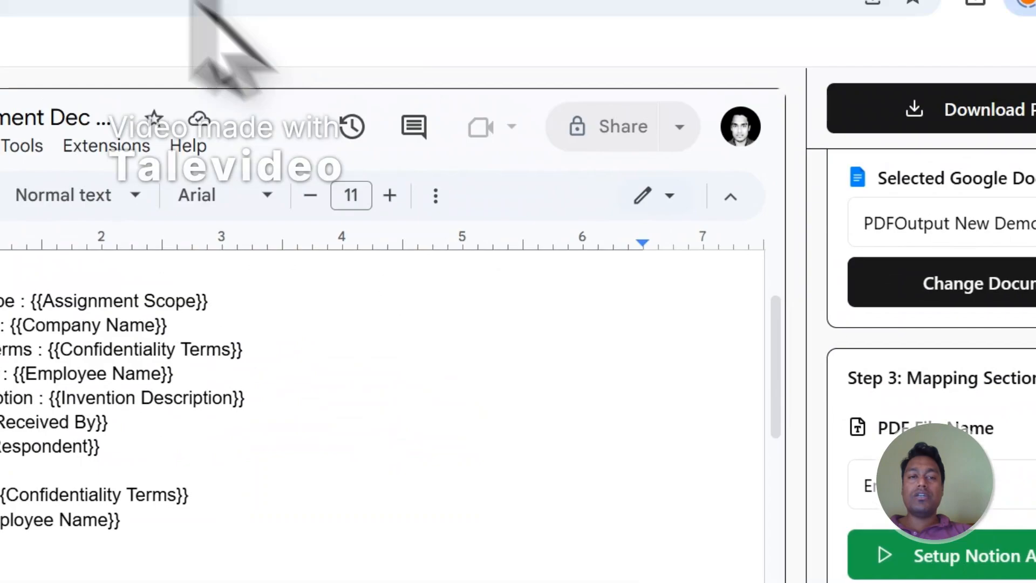
click(316, 70)
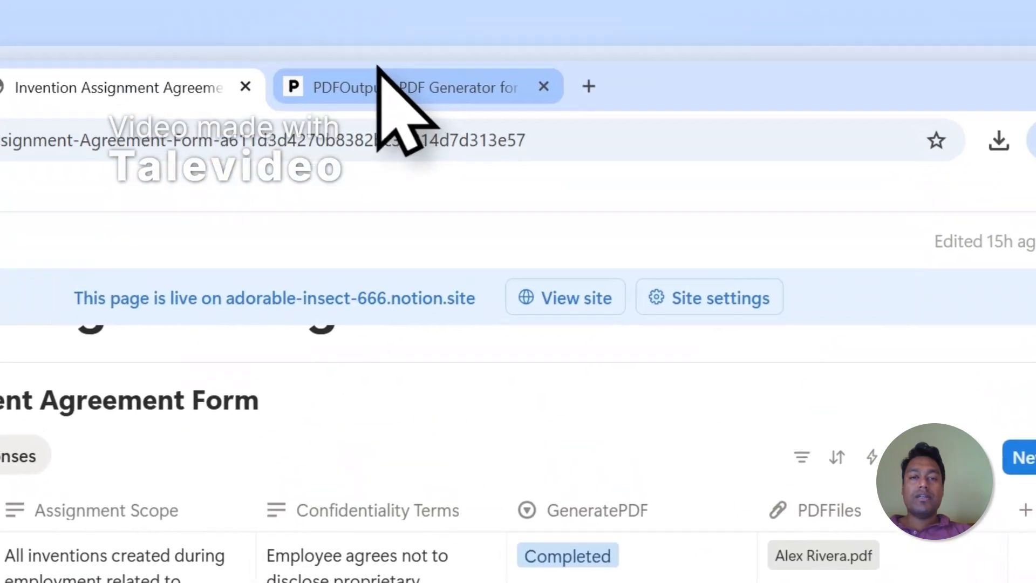
click(381, 83)
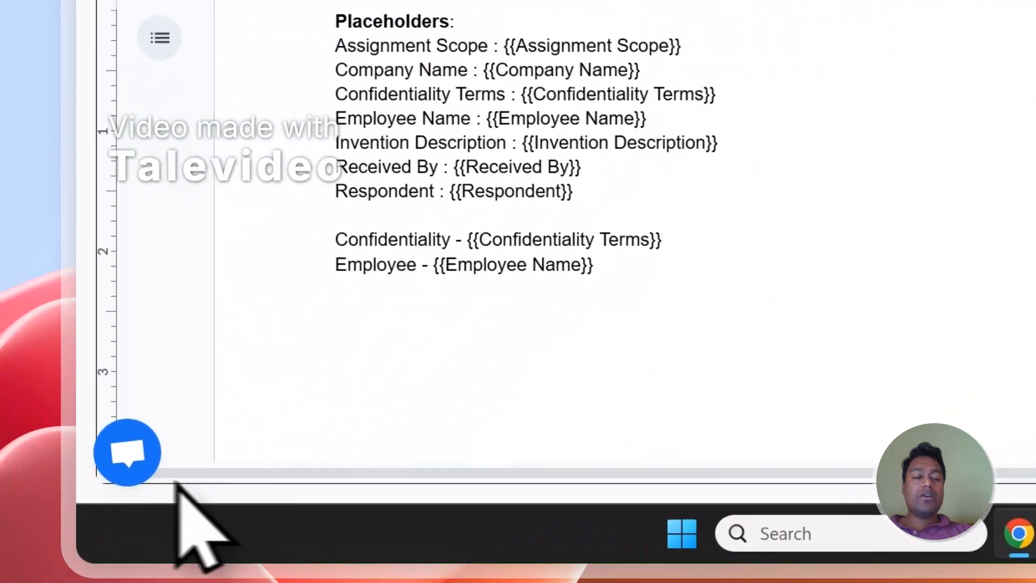
Open and close the PDFOutput support chat, and exit the template editor to the PDFOutput home page
click(136, 443)
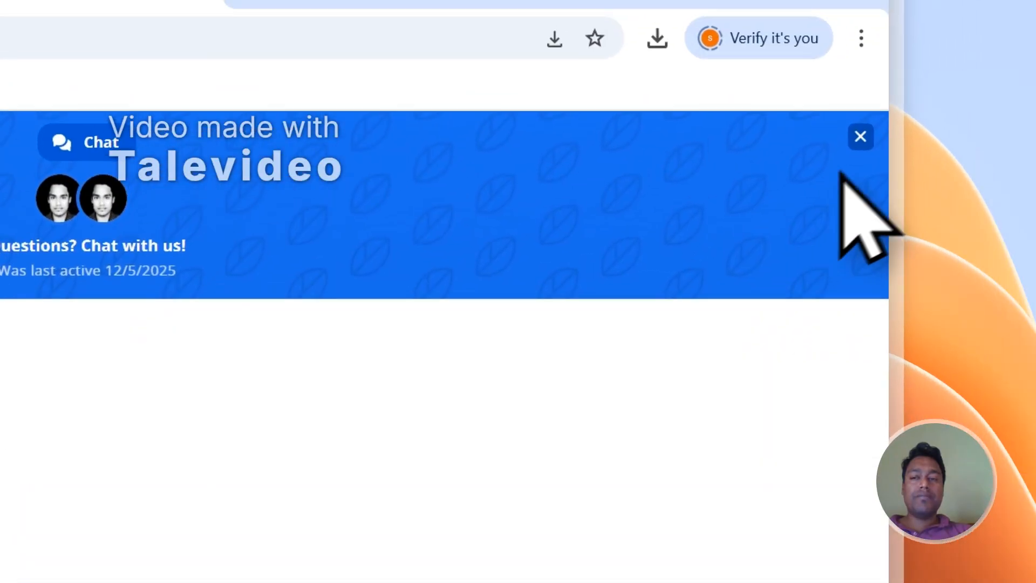
click(859, 136)
click(830, 180)
click(735, 388)
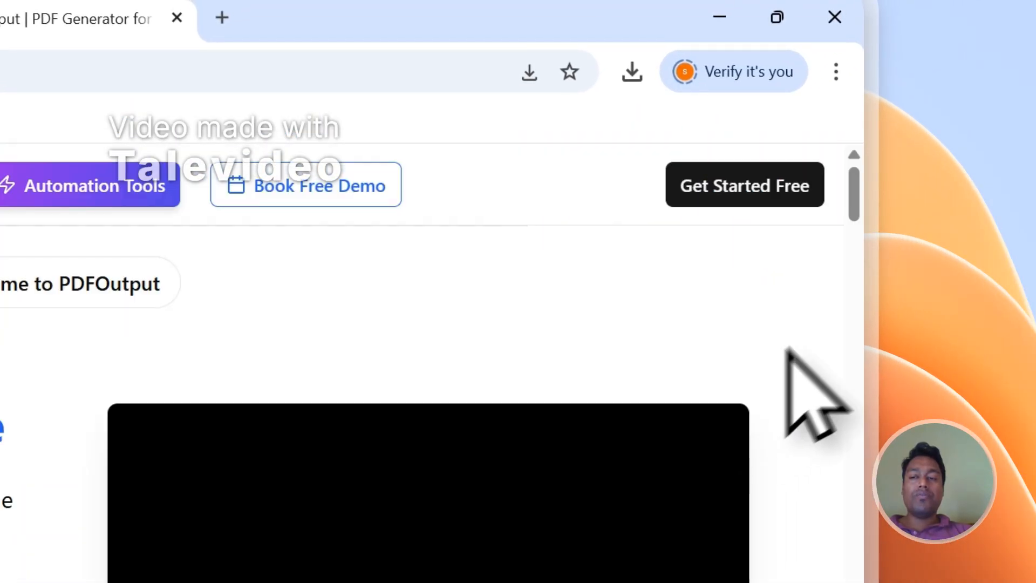
Open the PDFOutput contact page with its Send Message form from the home page's footer, and return to the Notion responses database
drag(857, 212, 869, 439)
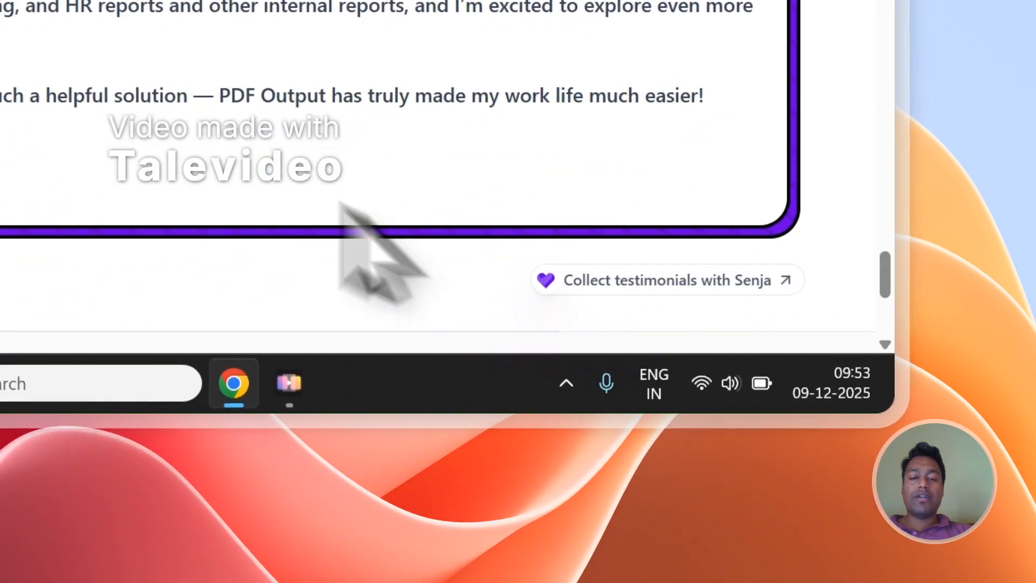
scroll(351, 232, down, 8)
click(114, 302)
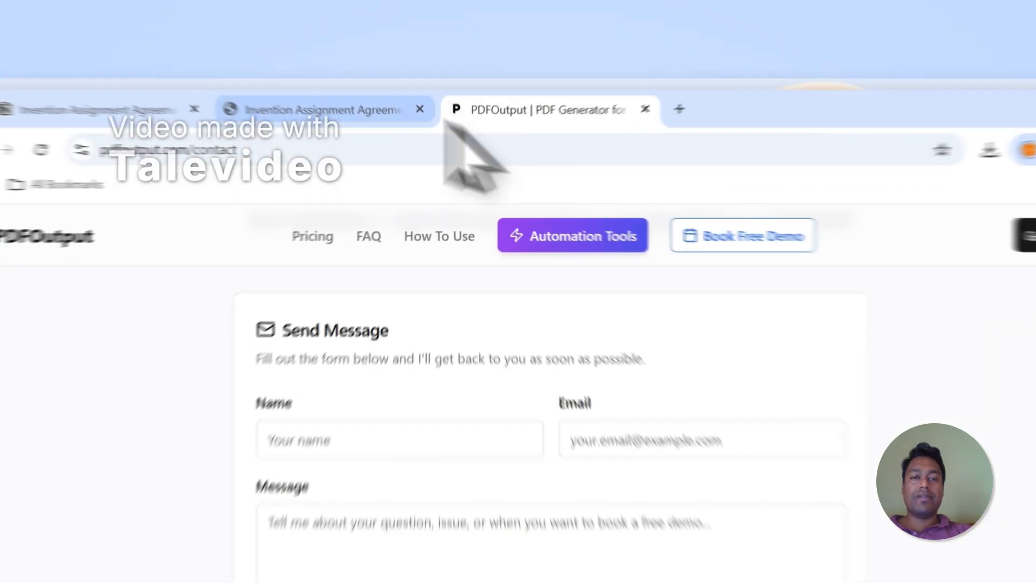
click(356, 79)
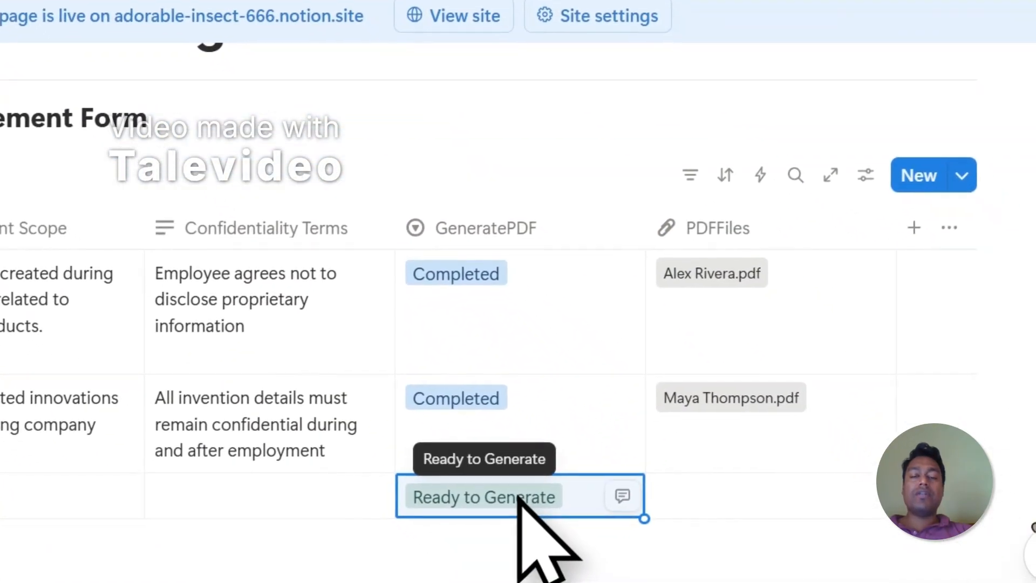